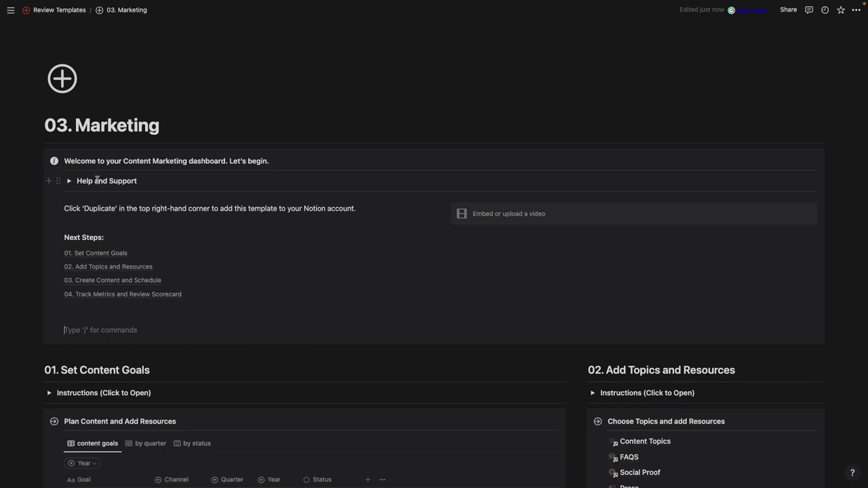
Expand the Help and Support toggle to view its contact links, and collapse it again.
click(69, 182)
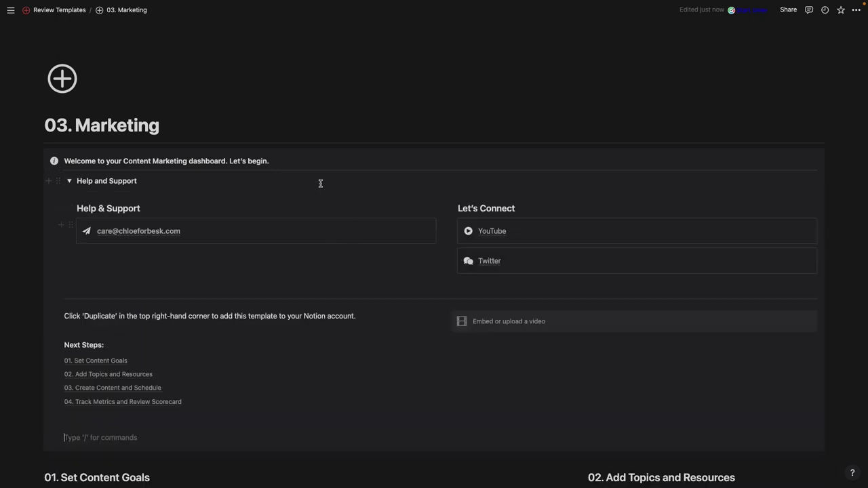
click(68, 182)
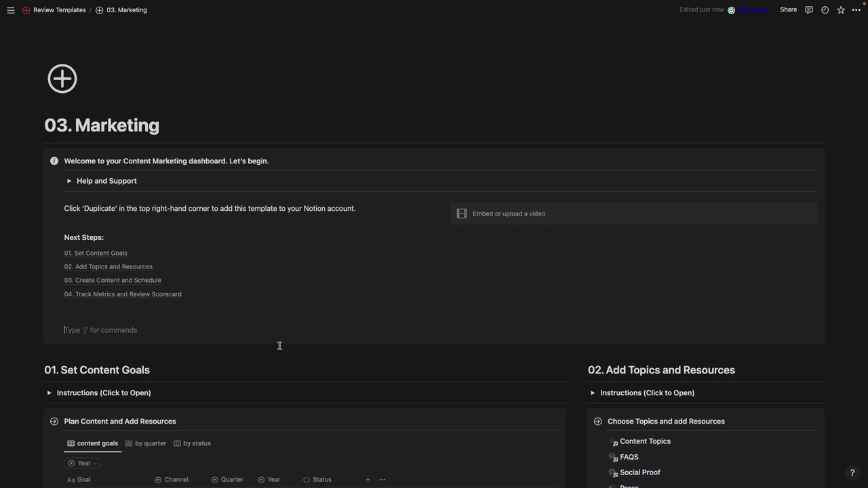
Insert an empty line above the heading 01. Set Content Goals.
click(43, 369)
key(Return)
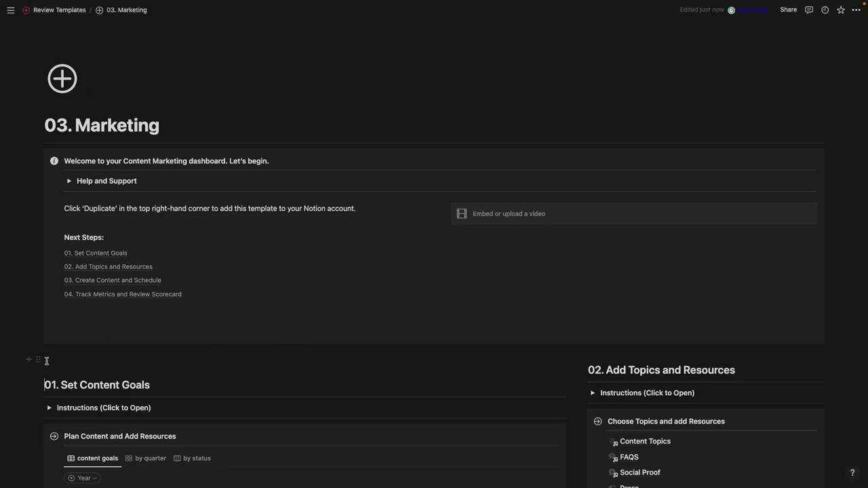
Browse the block types available for the empty line, from basic blocks to database views, and dismiss the list.
click(29, 359)
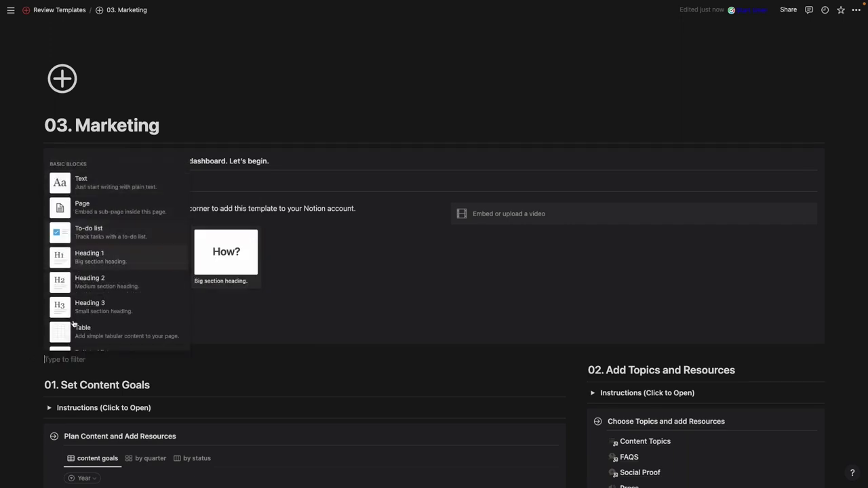
click(57, 360)
text(/)
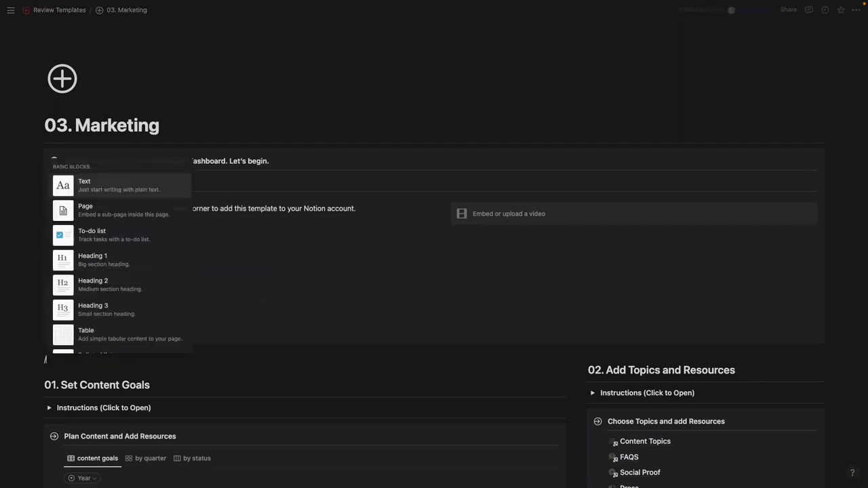
scroll(96, 283, down, 3)
scroll(95, 283, down, 4)
scroll(96, 283, up, 8)
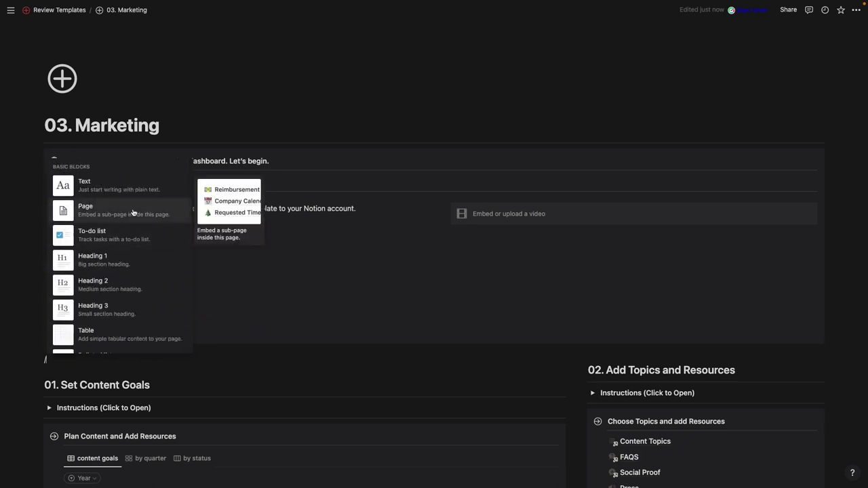
scroll(124, 283, down, 7)
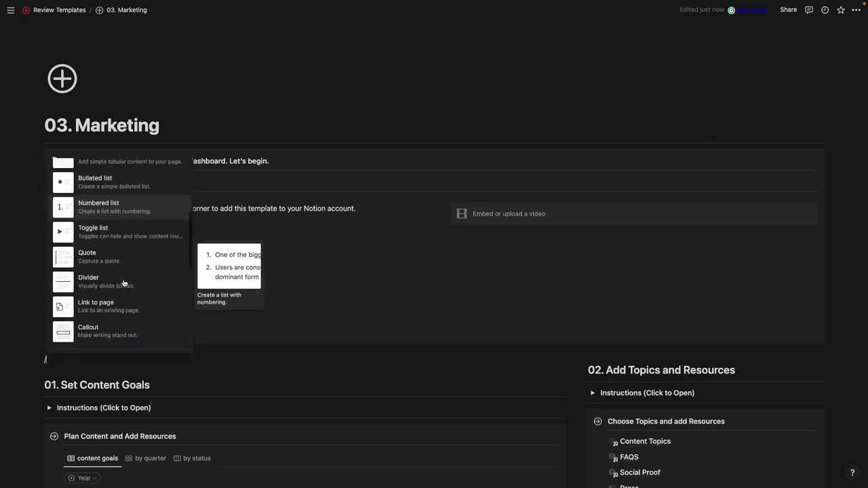
scroll(124, 284, down, 6)
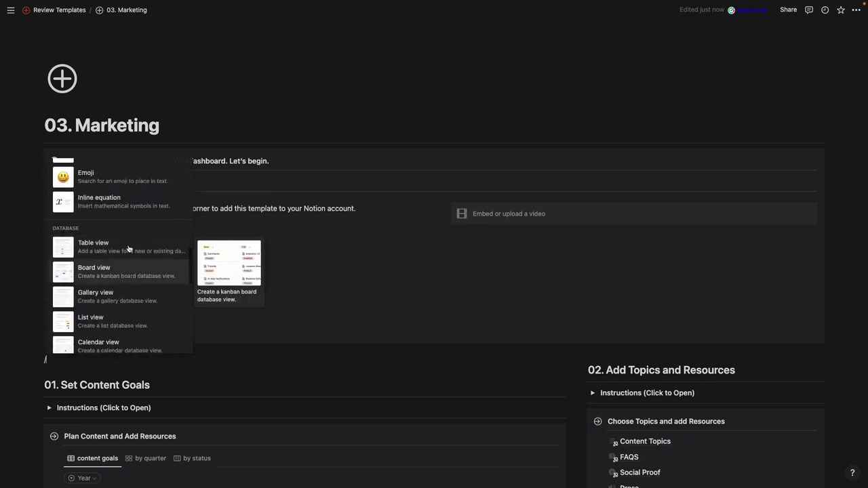
click(52, 362)
key(BackSpace)
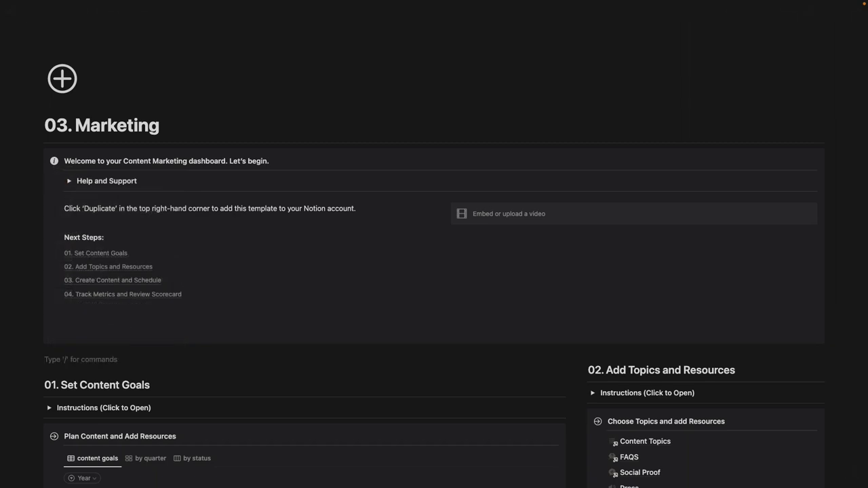
Look through the dashboard sections down to the Backend Databases list and the scorecard table.
scroll(223, 390, down, 5)
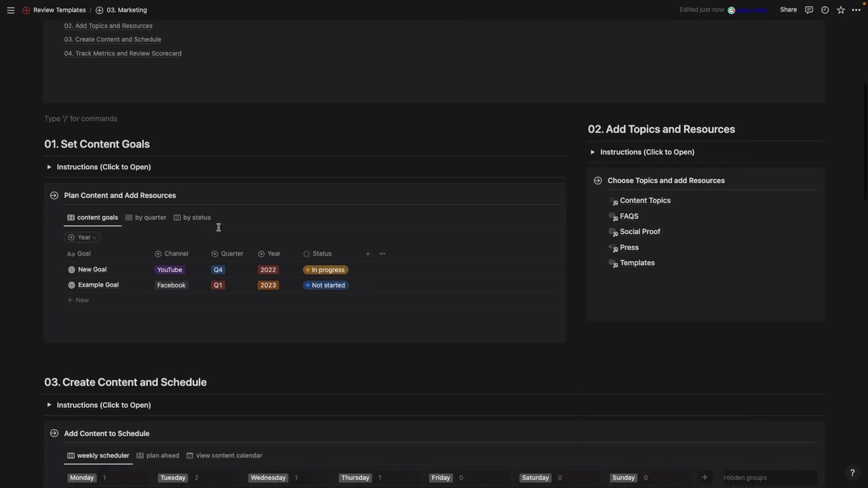
scroll(194, 280, down, 6)
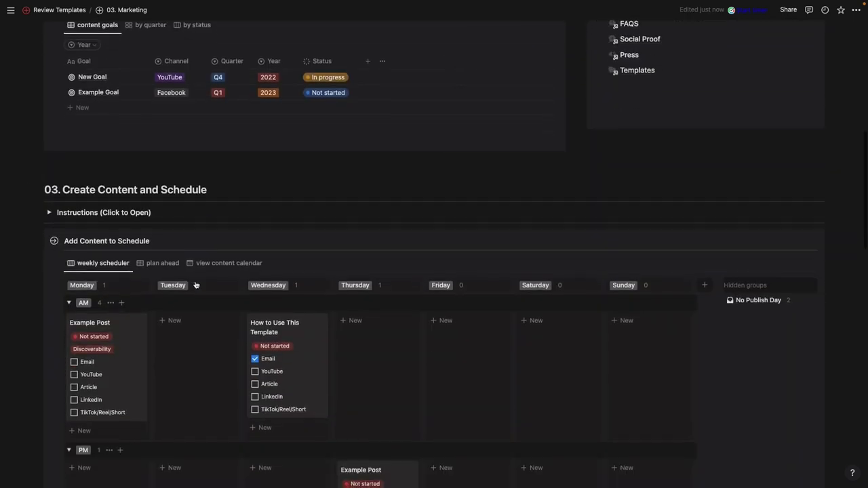
scroll(195, 282, up, 8)
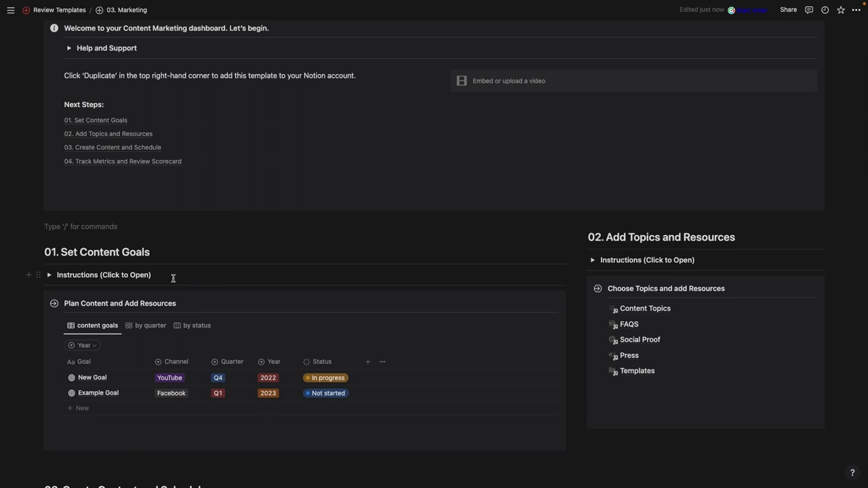
scroll(173, 278, down, 20)
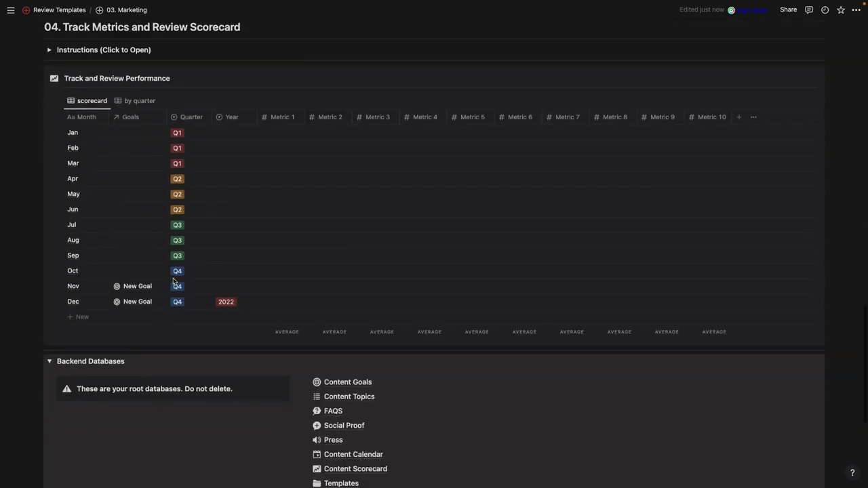
scroll(173, 278, down, 5)
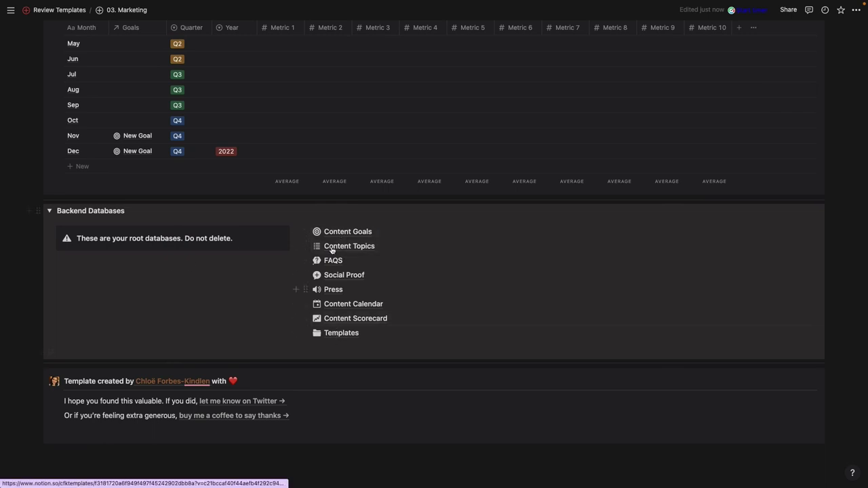
scroll(331, 253, up, 5)
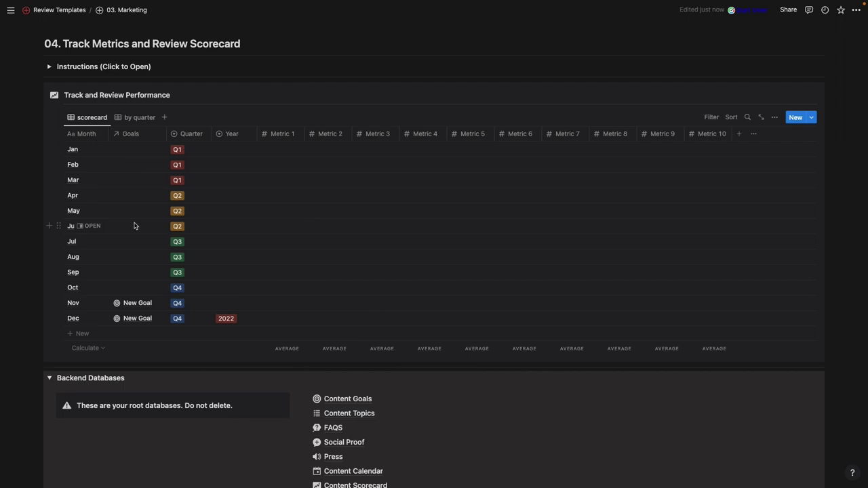
Insert a linked view of the Content Scorecard database on the empty line above 04. Track Metrics and Review Scorecard.
scroll(134, 226, up, 3)
click(103, 135)
text(/linked)
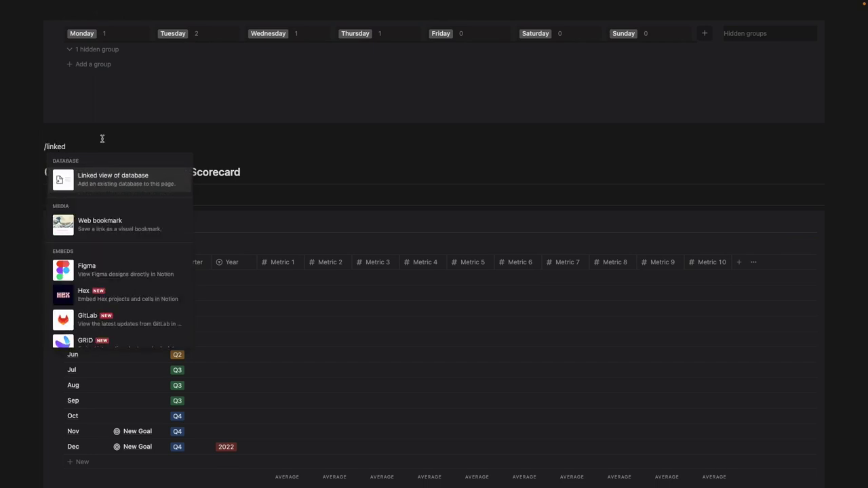
click(114, 176)
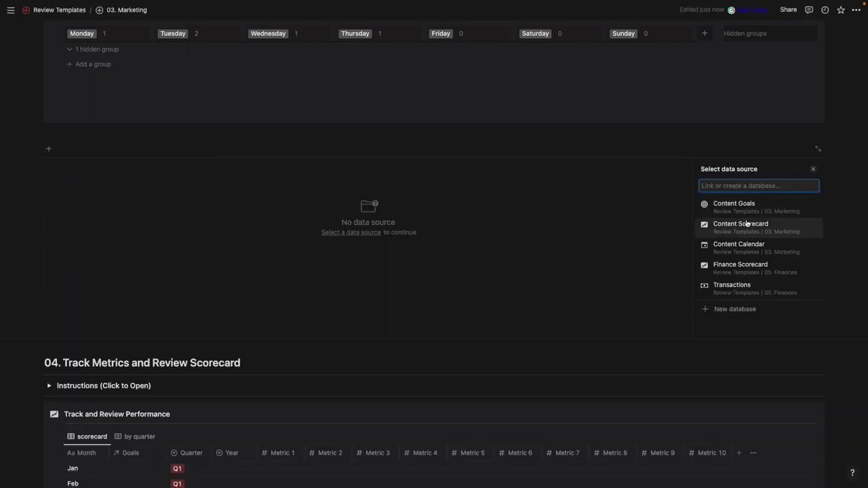
click(740, 228)
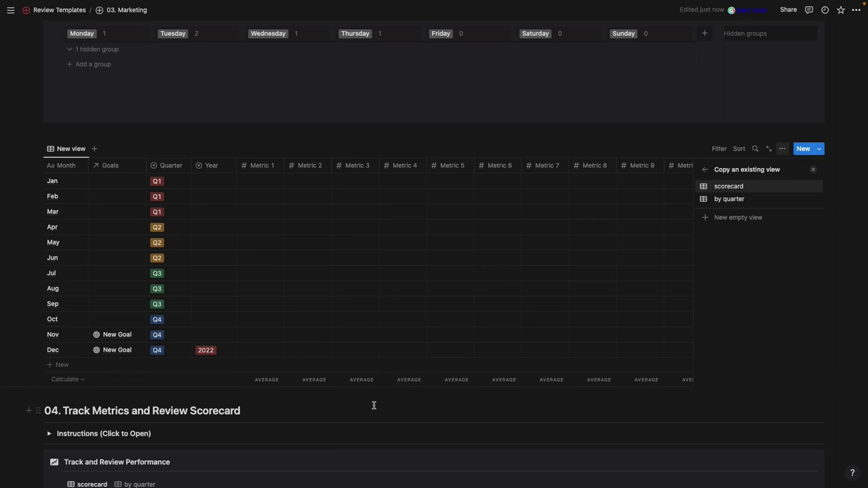
Enter 300 as Metric 1 for Jan in the Track and Review Performance table and check it in the linked view above.
scroll(372, 411, down, 5)
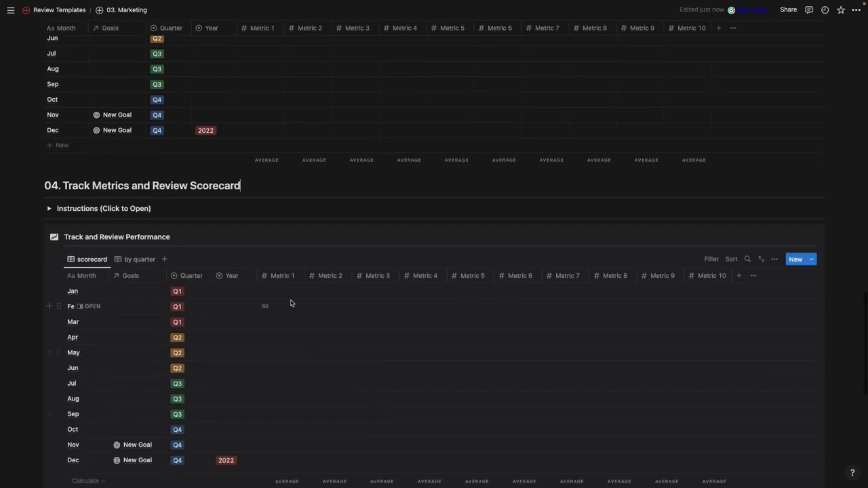
click(287, 293)
text(300)
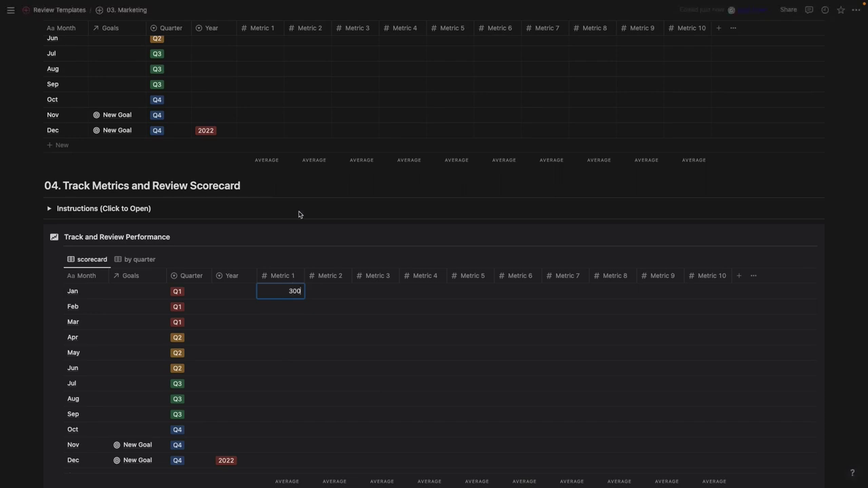
key(Return)
scroll(295, 189, up, 3)
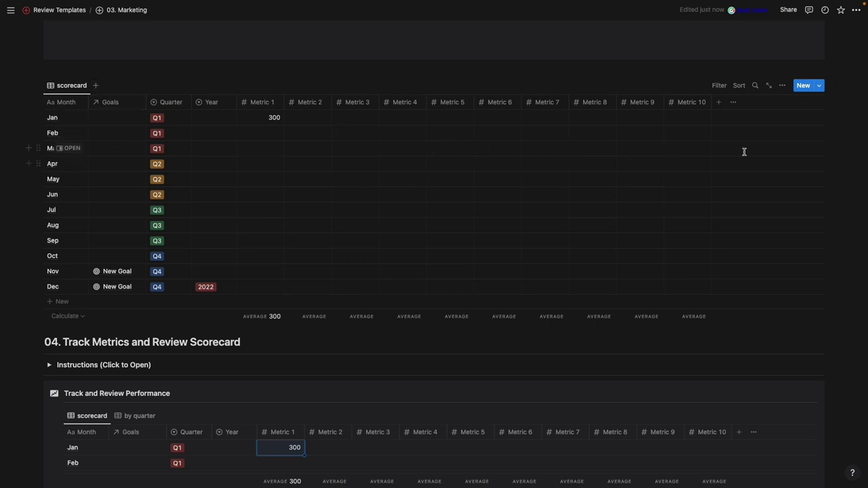
Add a second view to the linked database from Content Goals, copying its existing content goals view.
click(96, 87)
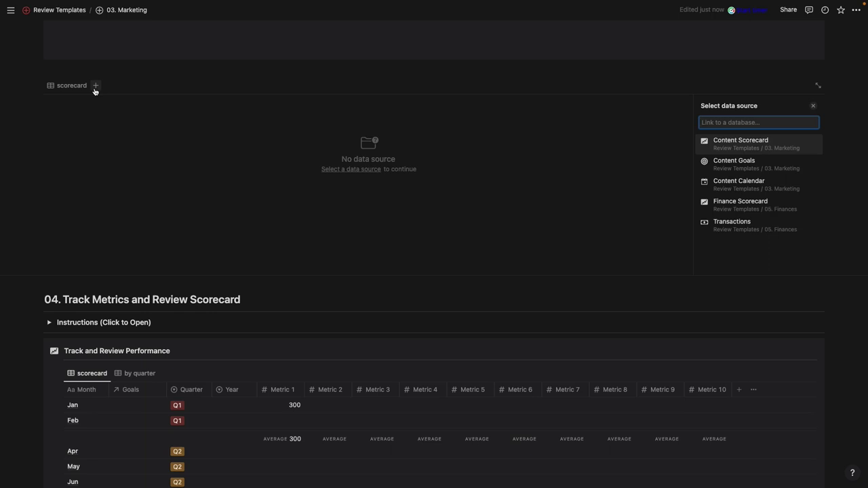
click(730, 172)
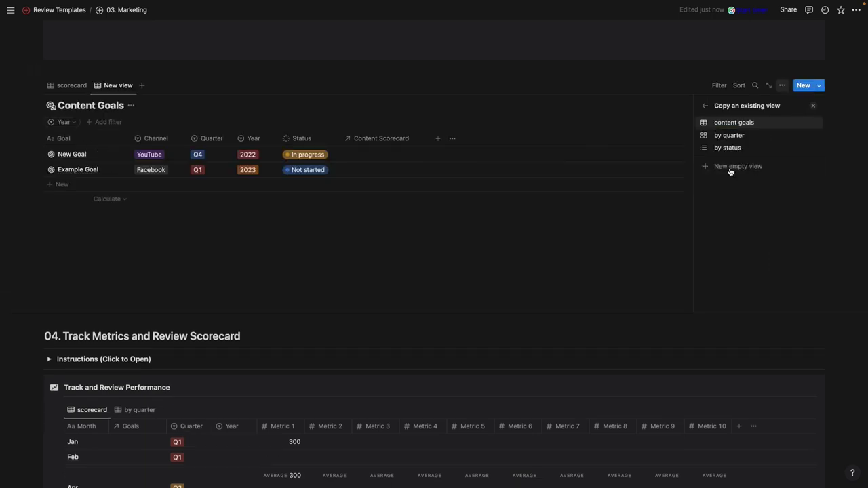
click(724, 124)
click(548, 84)
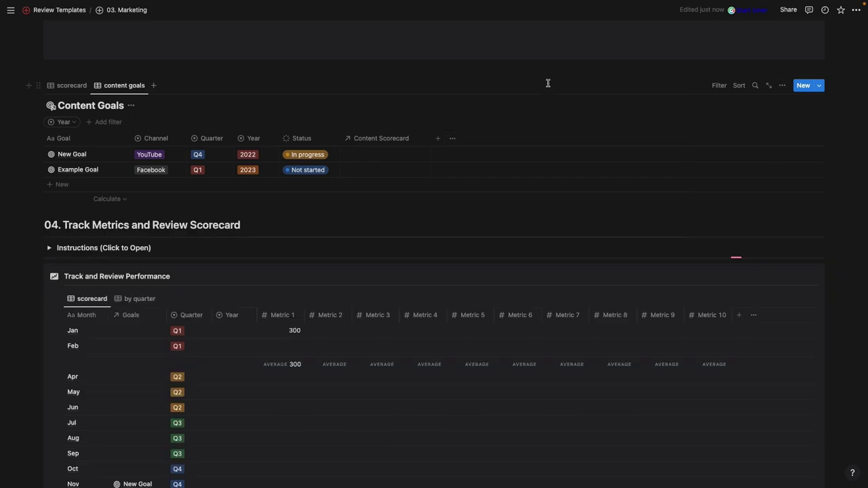
Delete the linked database block above 04. Track Metrics and Review Scorecard.
scroll(460, 156, up, 5)
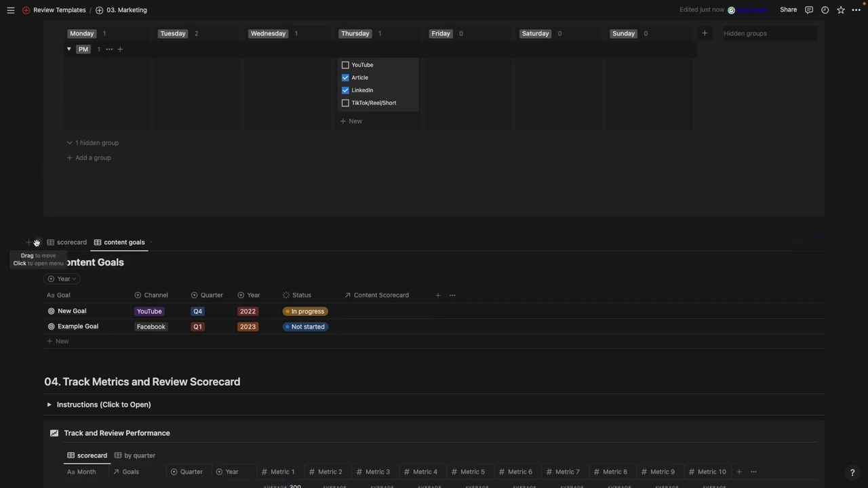
click(39, 242)
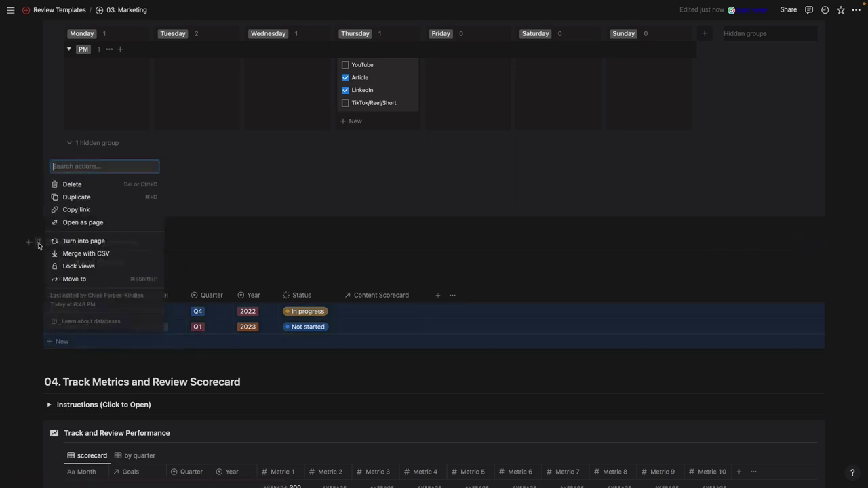
click(73, 184)
Open the Content Scorecard root database from Backend Databases to view it, and return to the 03. Marketing page.
scroll(185, 310, down, 10)
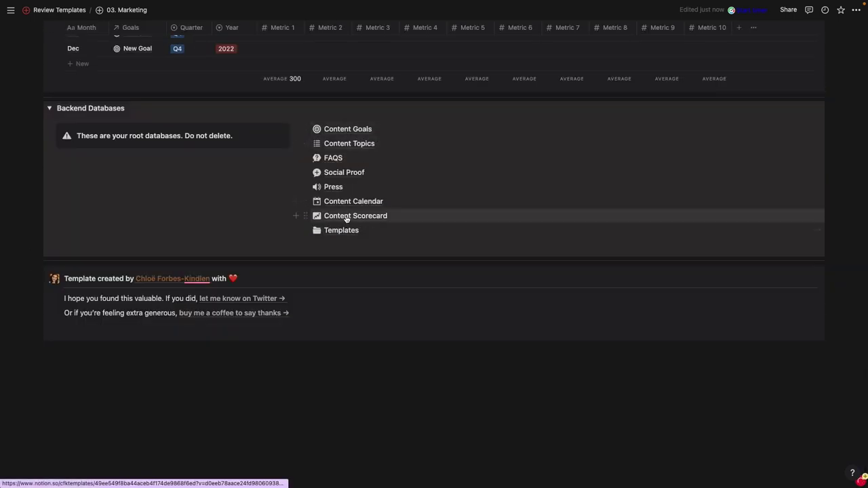
click(347, 217)
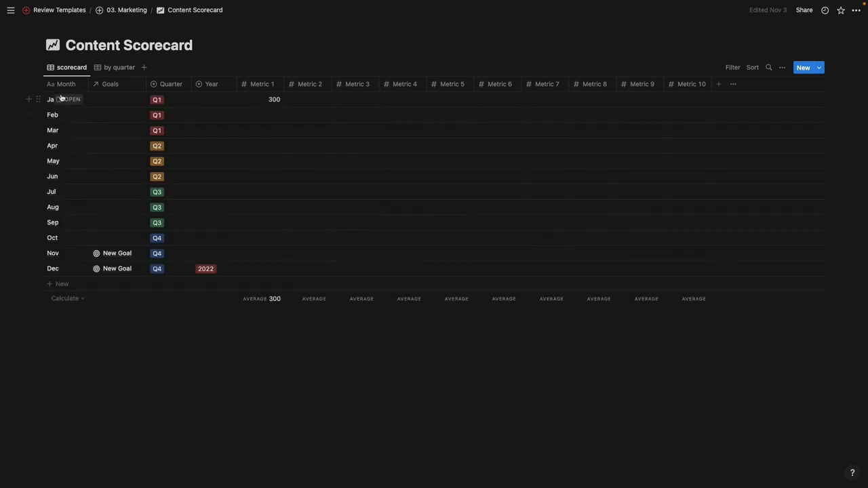
click(122, 12)
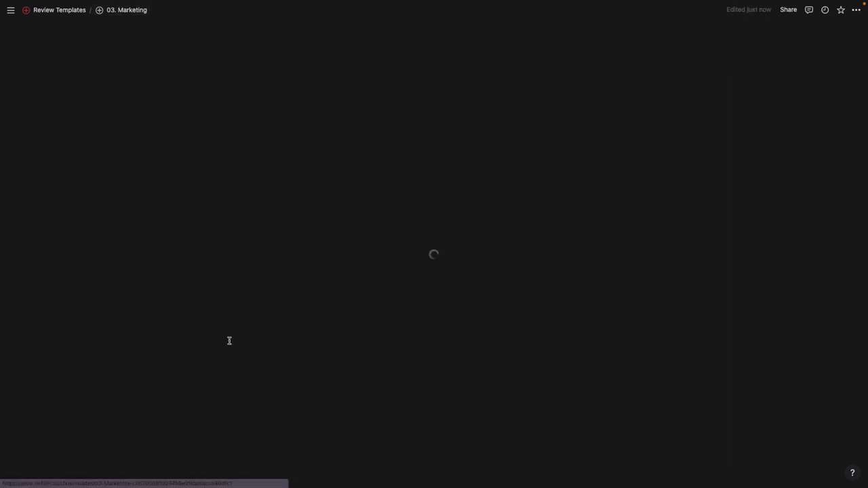
Clear the Metric 1 value for Jan in the Track and Review Performance scorecard.
scroll(230, 340, down, 15)
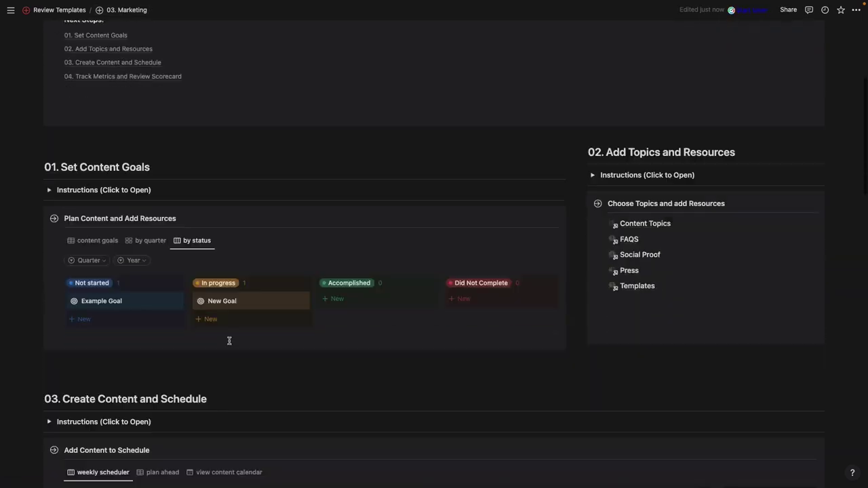
scroll(229, 340, down, 7)
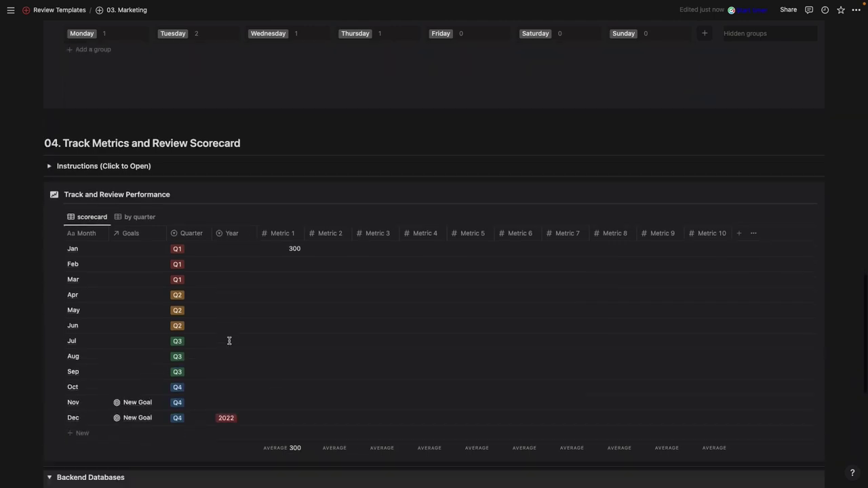
scroll(229, 341, up, 2)
scroll(230, 340, up, 2)
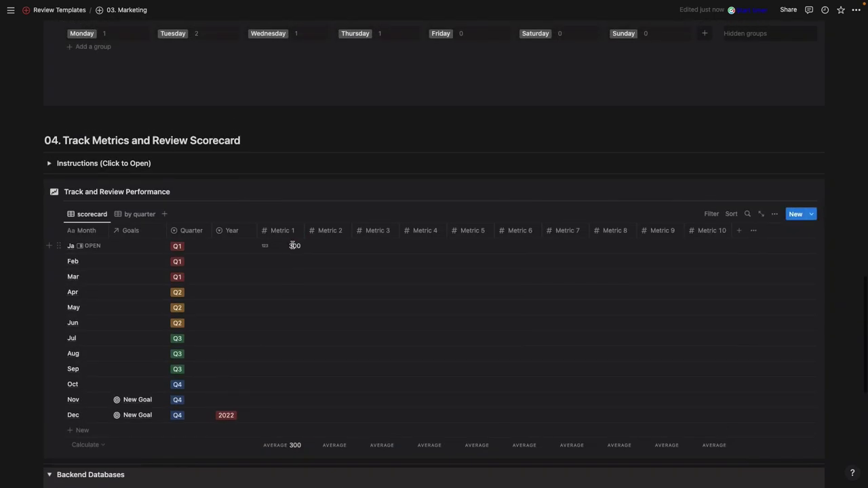
click(293, 245)
key(BackSpace)
key(BackSpace)
key(BackSpace)
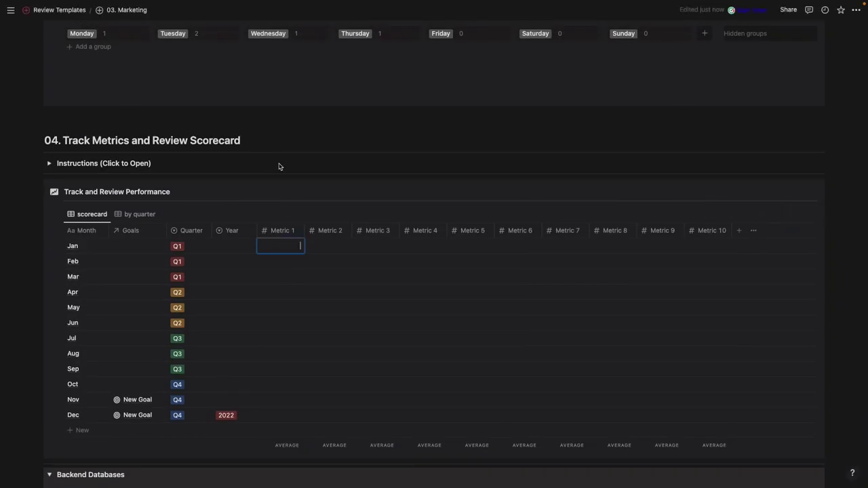
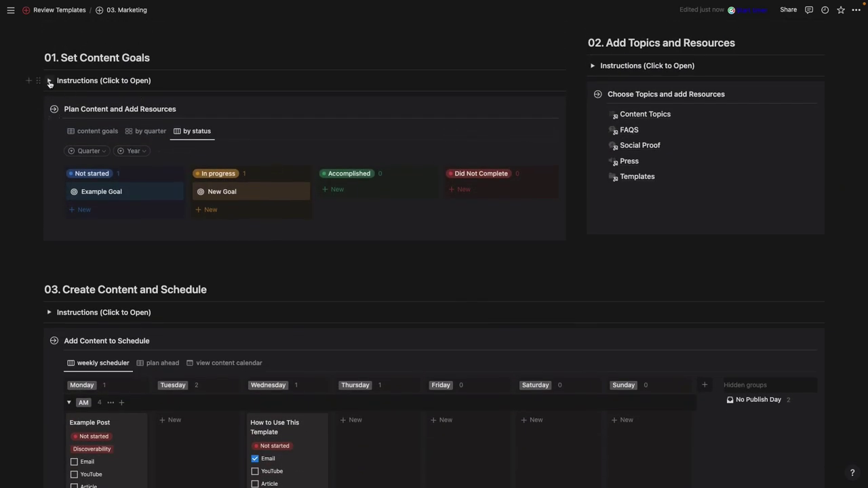
Expand and collapse the Instructions toggle under 01. Set Content Goals.
click(49, 81)
click(49, 81)
scroll(61, 81, up, 5)
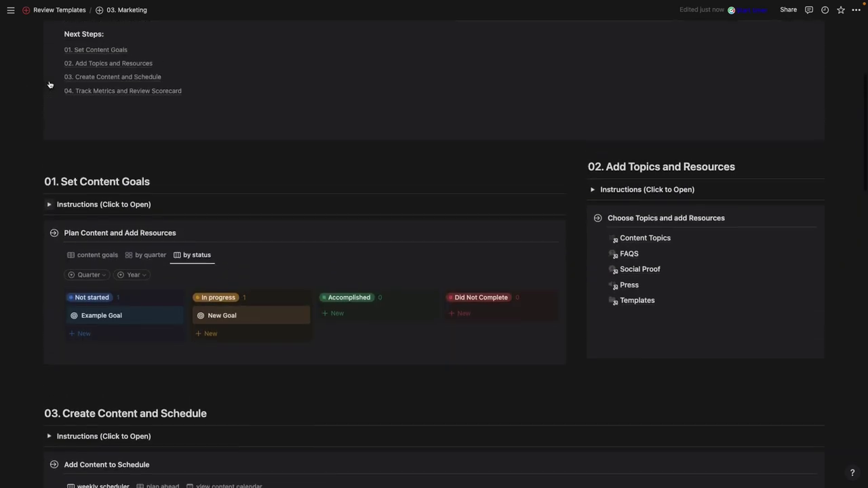
Add a page mention linking to the existing Templates page below the list in 02. Add Topics and Resources.
scroll(631, 346, down, 3)
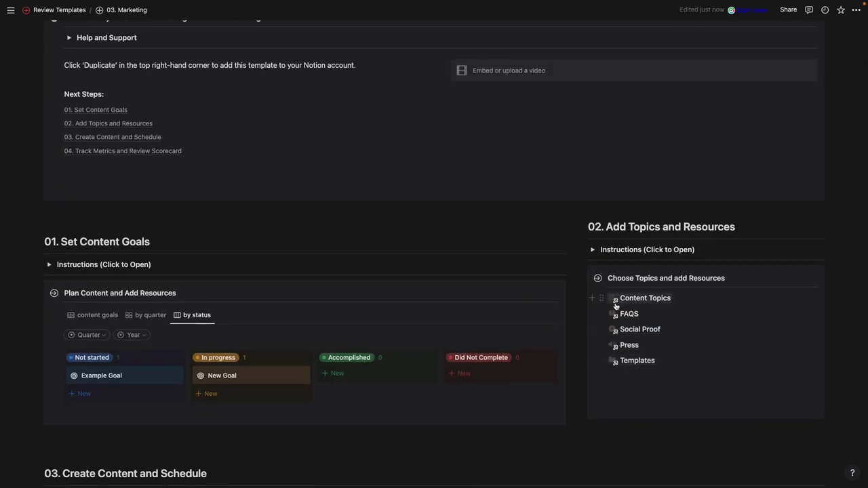
click(630, 389)
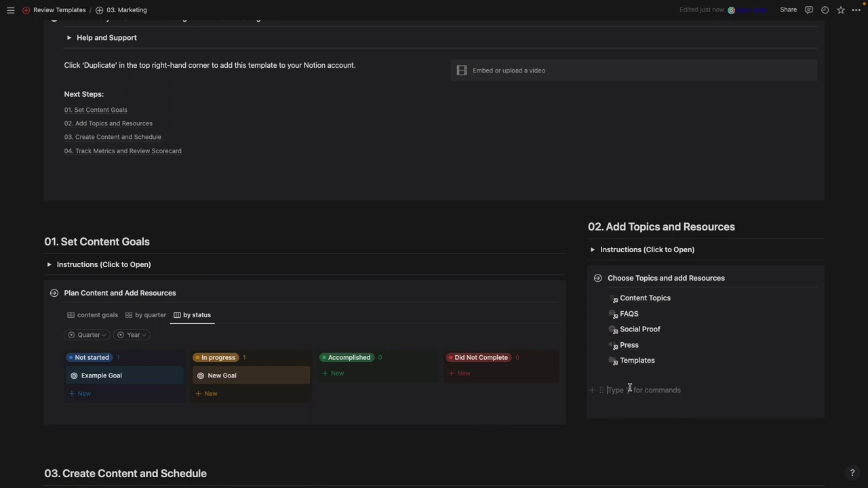
text(@)
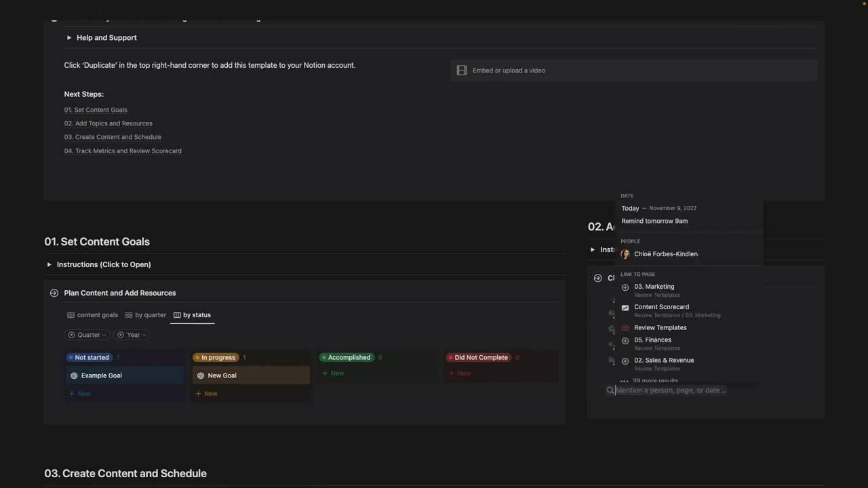
text(templates)
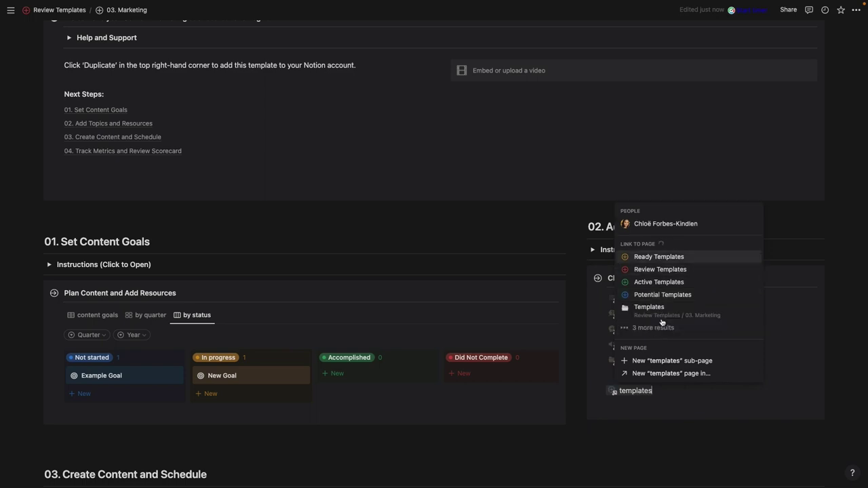
click(658, 312)
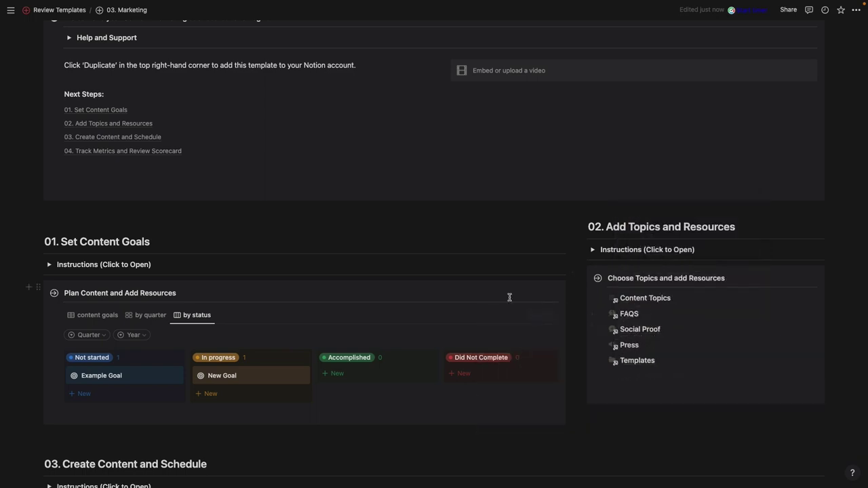
Switch the Plan Content and Add Resources database under 01. Set Content Goals to the content goals view.
scroll(510, 297, up, 3)
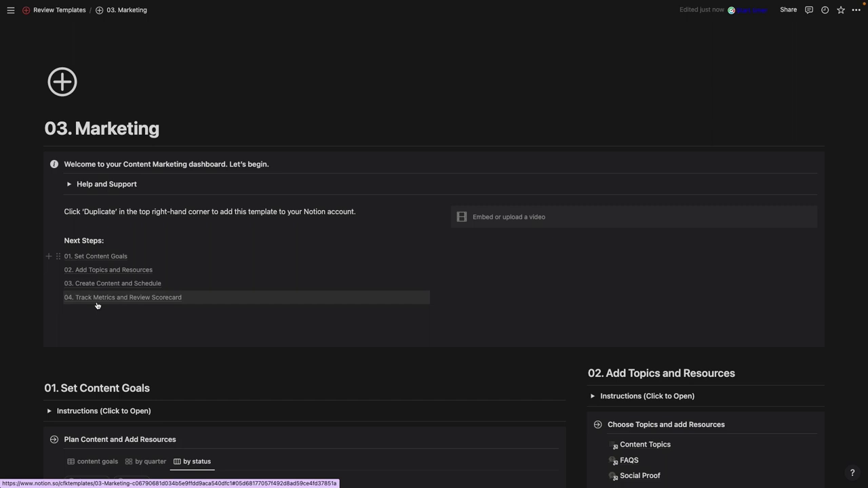
scroll(120, 316, down, 4)
scroll(120, 322, down, 3)
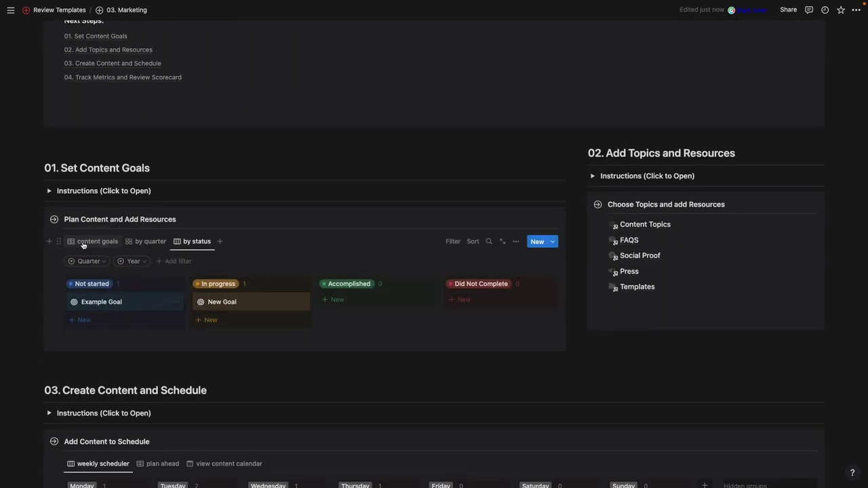
click(95, 241)
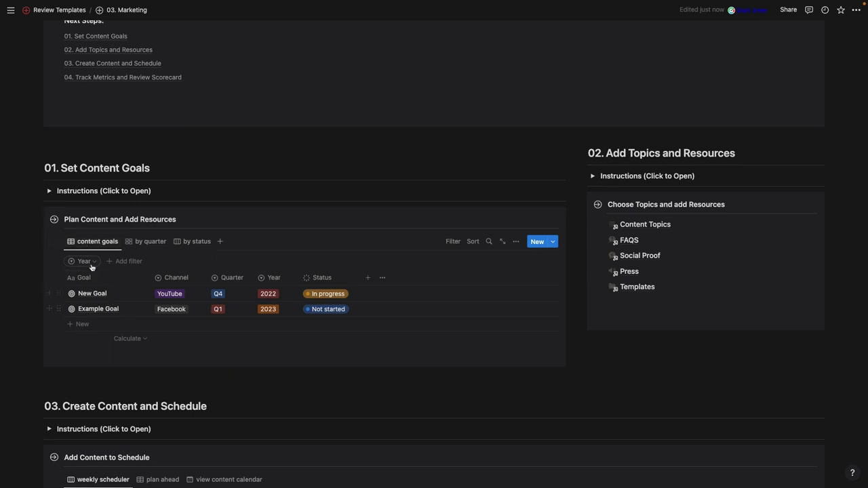
Hide and redisplay the filter bar of the content goals view.
click(92, 265)
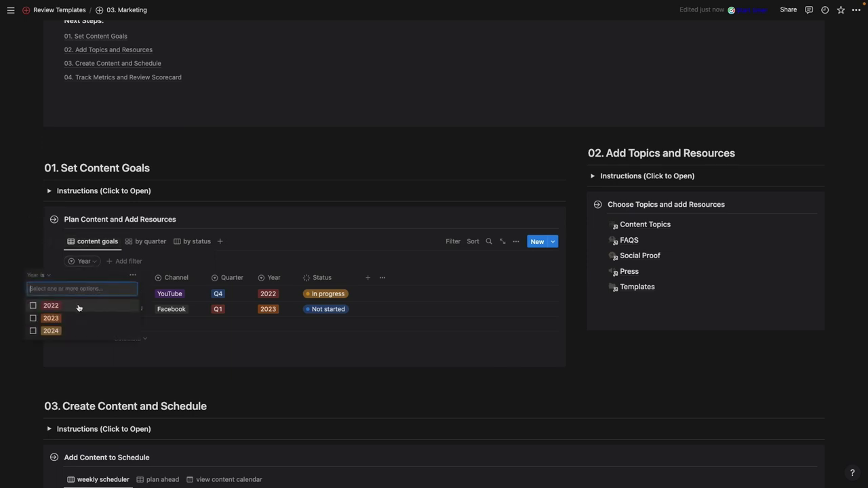
click(455, 242)
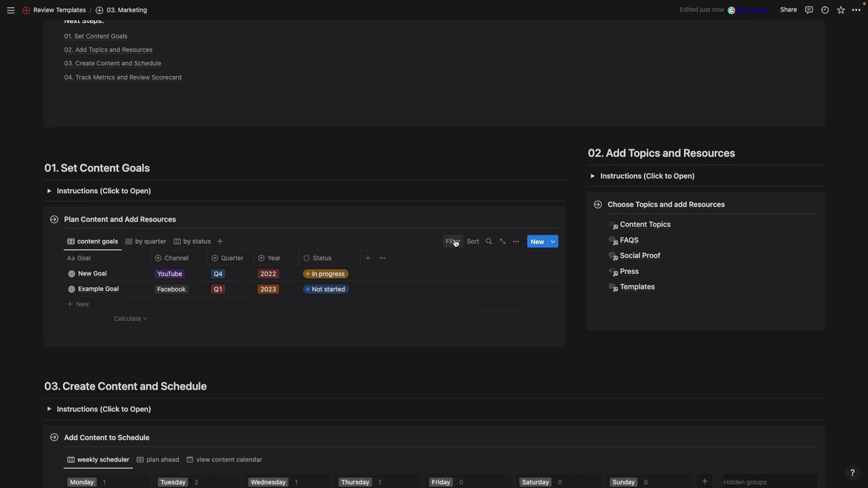
click(454, 243)
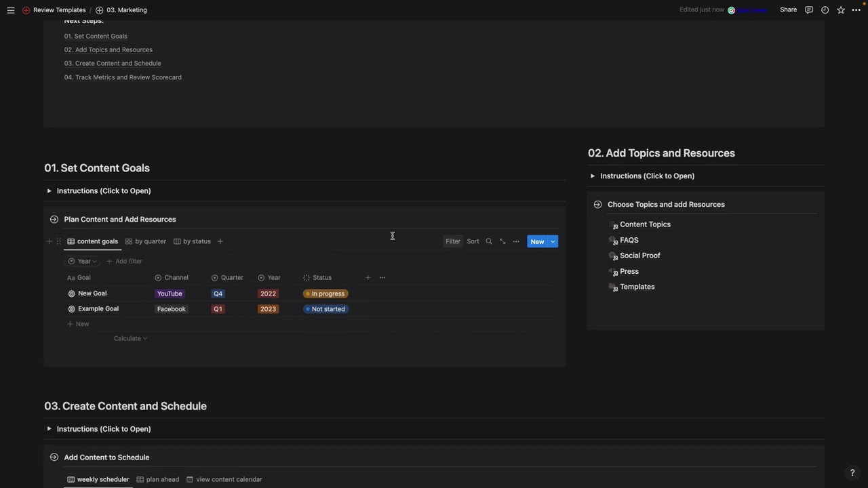
Filter the content goals by Year 2022 and clear that filter selection again.
click(84, 262)
click(62, 310)
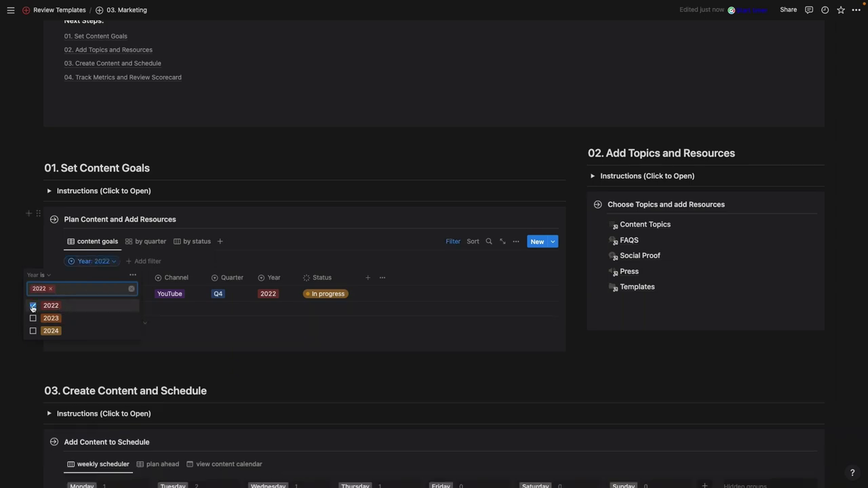
click(32, 306)
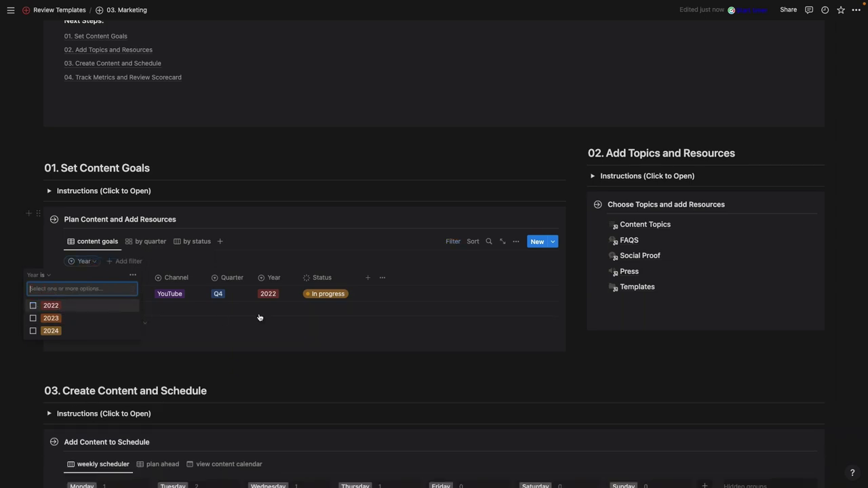
click(276, 256)
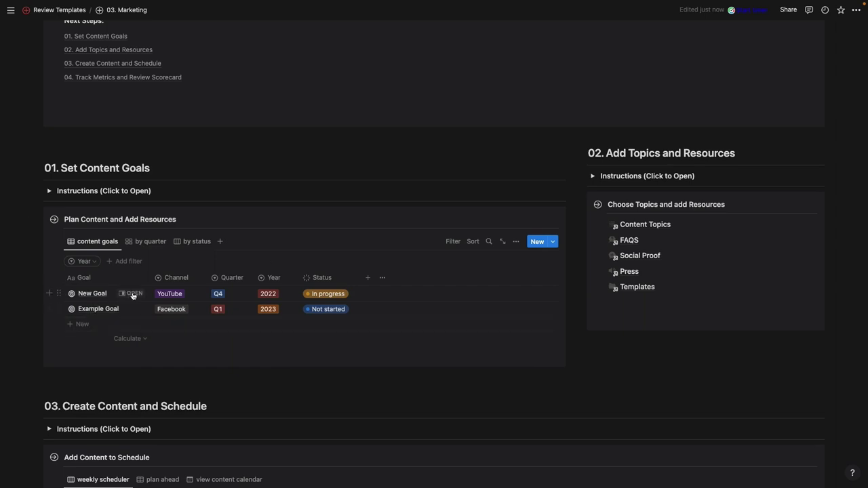
View the Channel options for New Goal and the edit settings of the Email option.
click(183, 296)
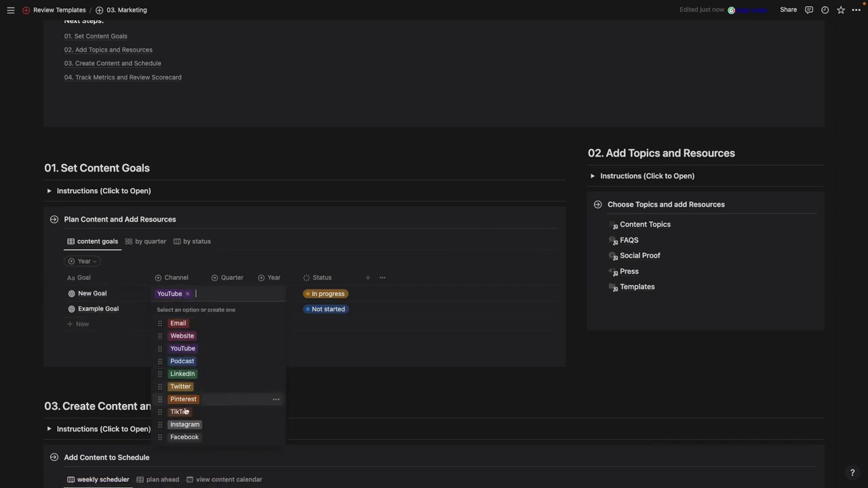
click(276, 325)
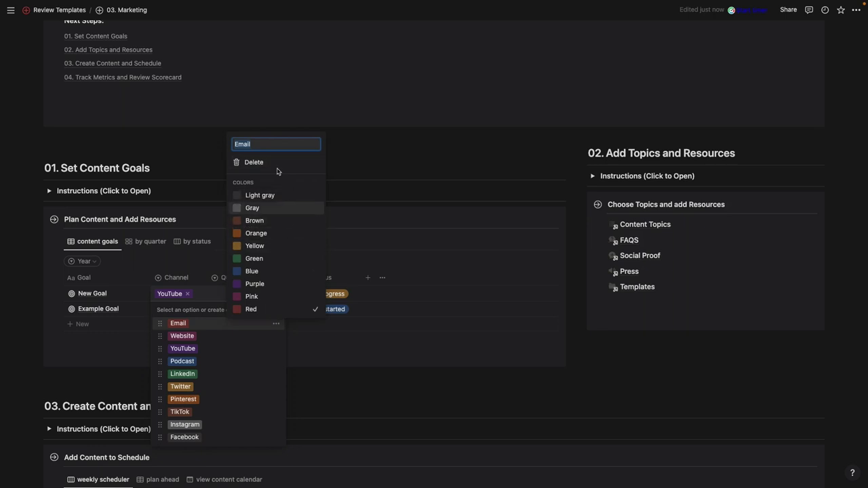
click(205, 293)
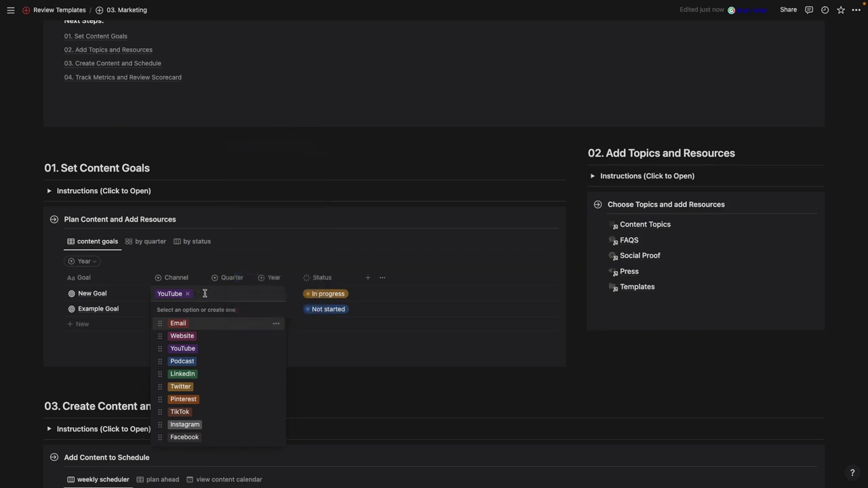
Try entering New One as a Channel option for New Goal, erase it, and view the Email option's settings again.
text(New One)
key(BackSpace)
key(BackSpace)
key(BackSpace)
key(BackSpace)
key(BackSpace)
key(BackSpace)
key(BackSpace)
click(276, 323)
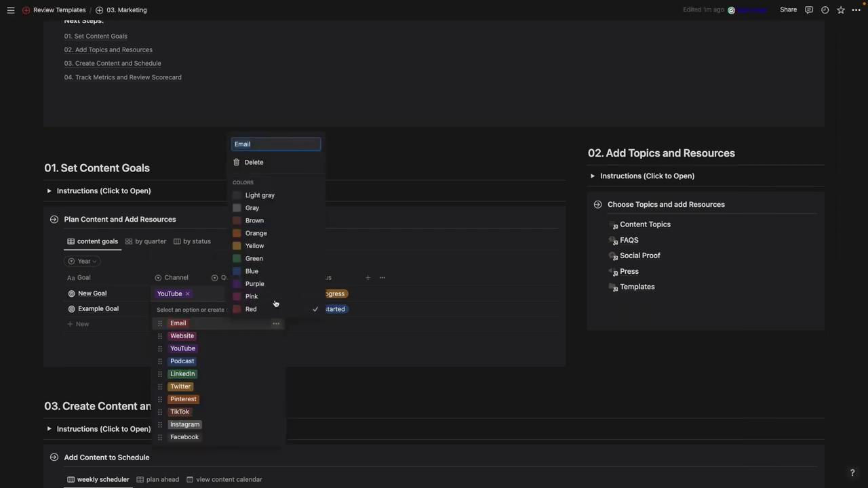
click(363, 318)
View the Quarter choices for New Goal and the Year choices for Example Goal without changing them.
click(226, 298)
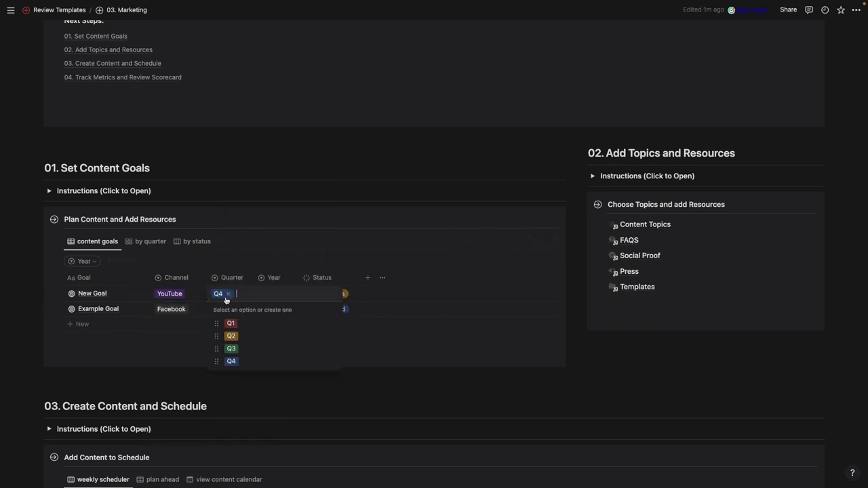
click(291, 285)
click(281, 310)
key(Escape)
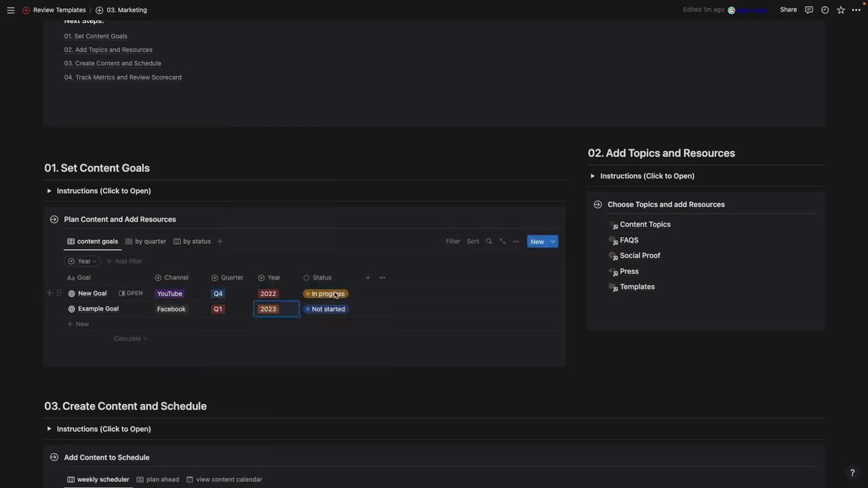
Open the Status property's settings from New Goal and view the edit options of the Not started status.
click(335, 295)
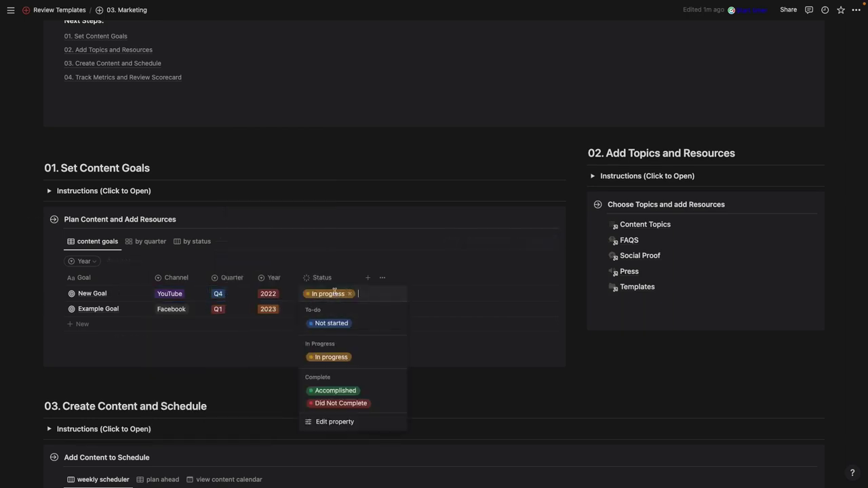
click(312, 425)
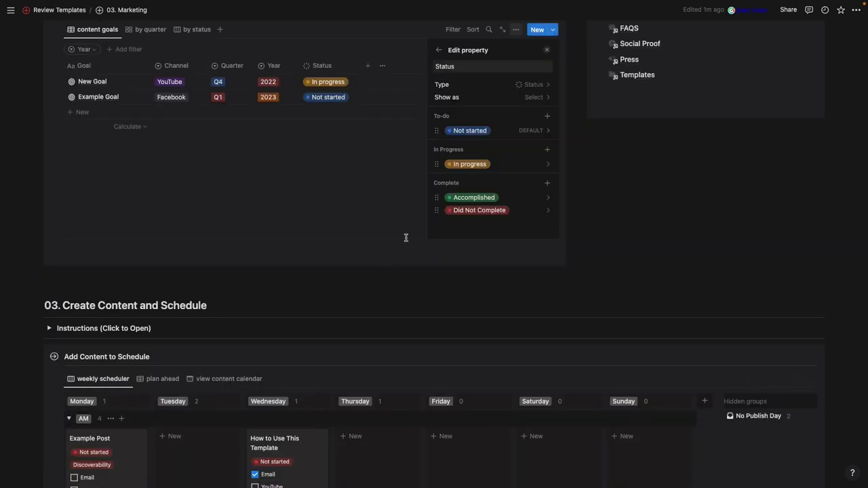
click(476, 131)
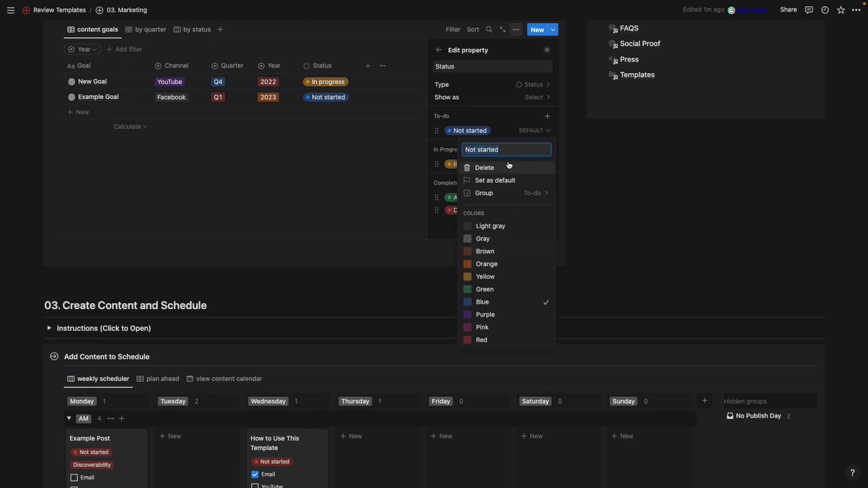
click(498, 113)
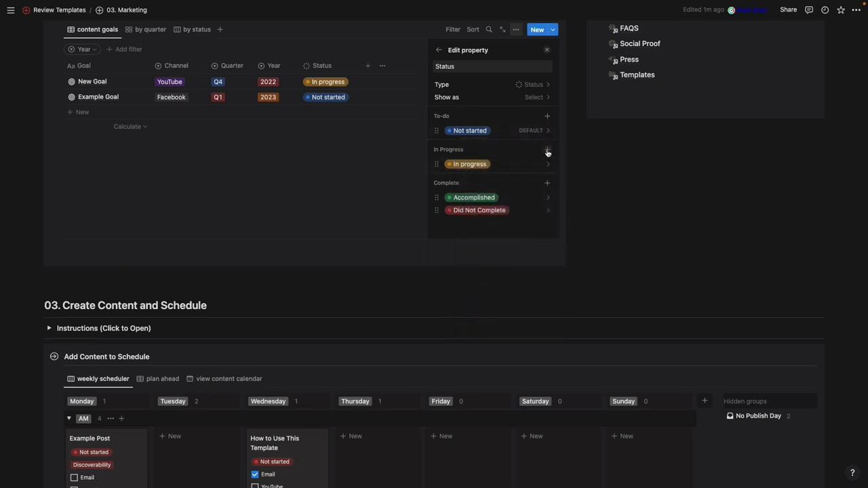
click(349, 188)
View the list of page templates available for new entries in the Content Goals database.
scroll(349, 188, up, 4)
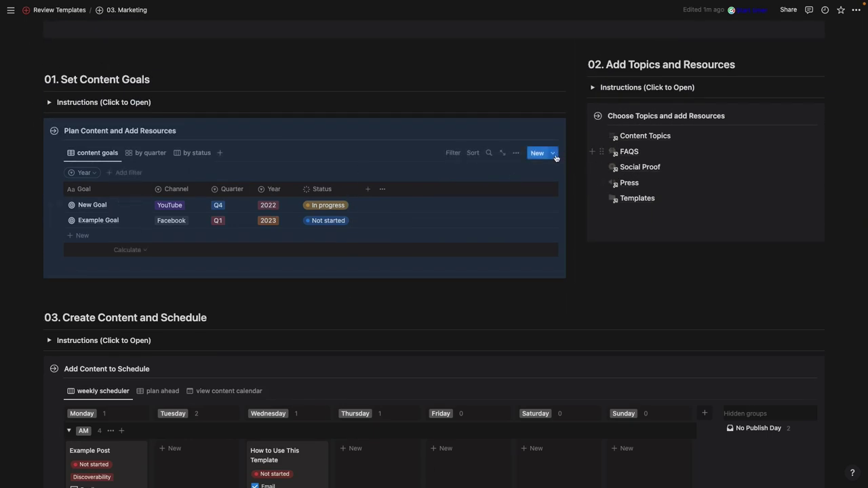
click(553, 153)
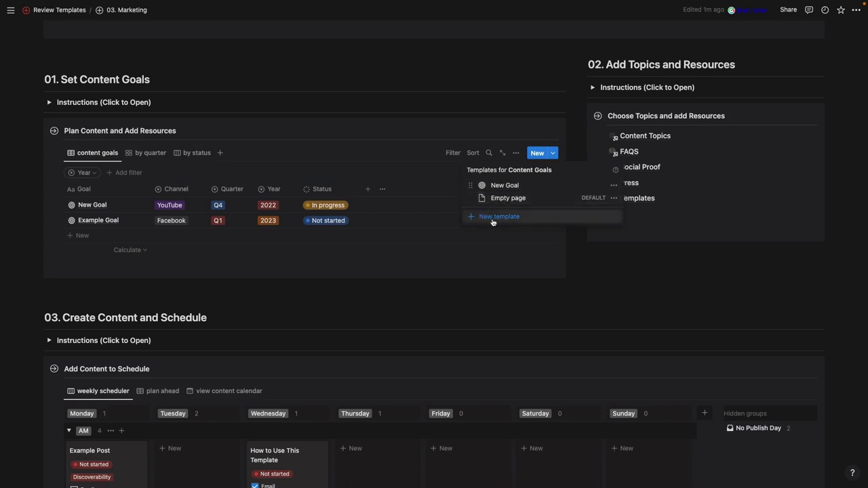
click(140, 208)
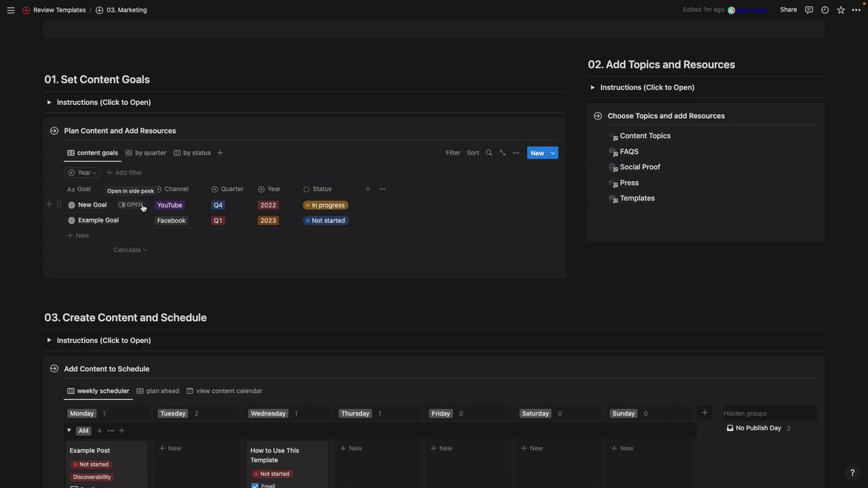
Open New Goal in side peek and examine its goal sections and the Review Scorecard under Results.
click(139, 207)
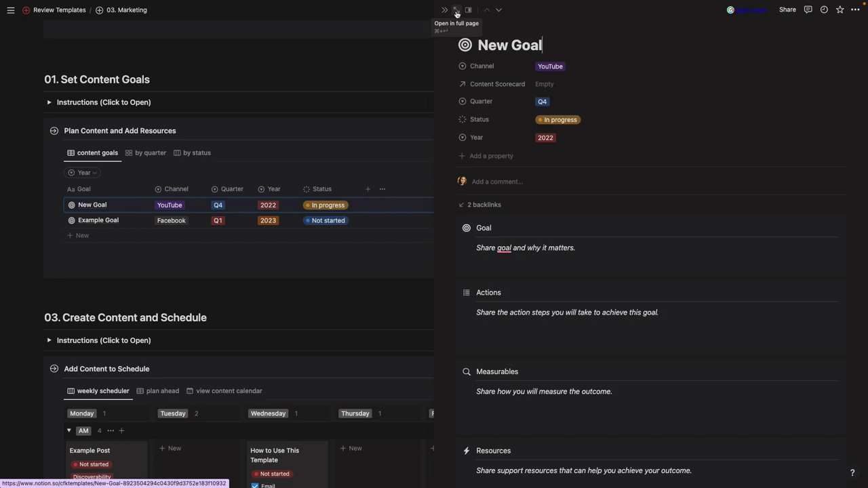
scroll(494, 265, down, 2)
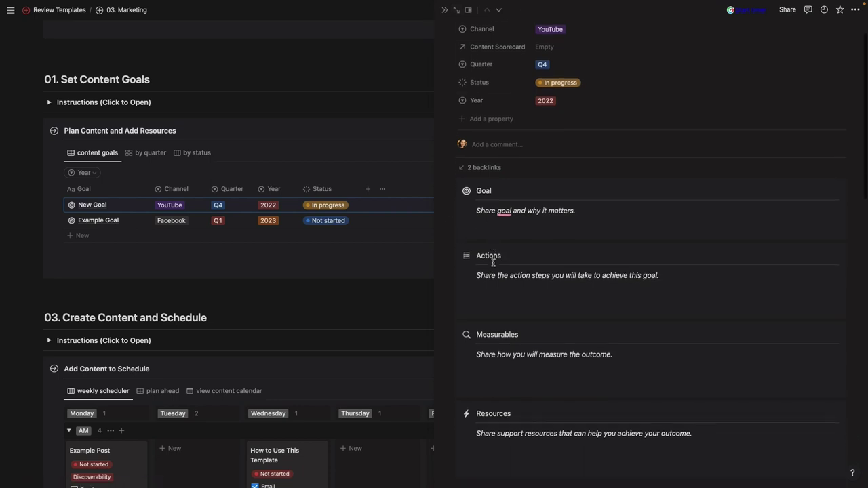
scroll(493, 262, down, 1)
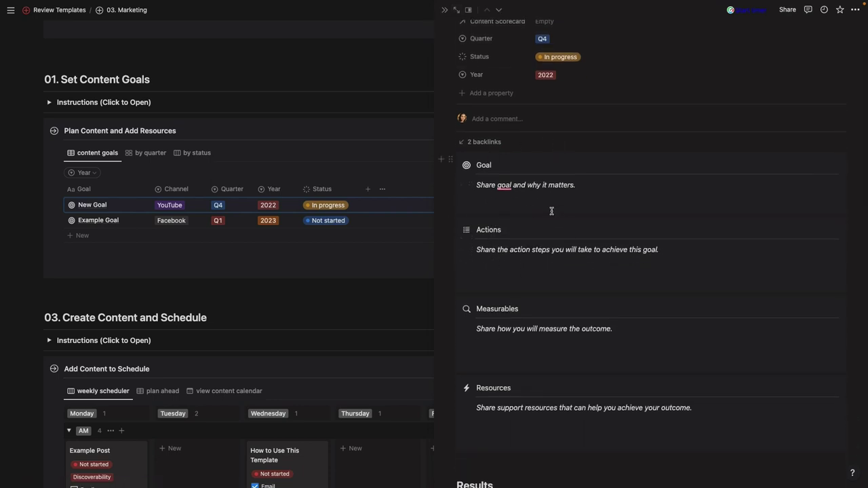
scroll(551, 211, down, 3)
triple_click(517, 90)
scroll(517, 243, down, 5)
scroll(516, 242, down, 1)
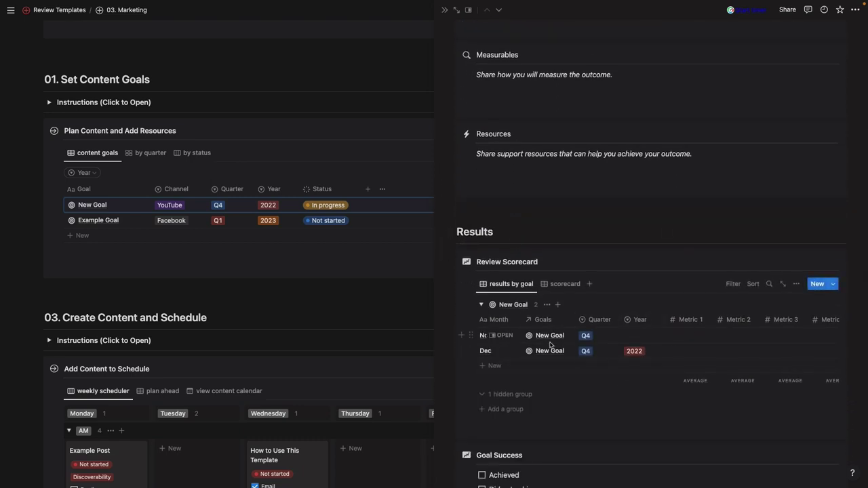
scroll(549, 342, down, 2)
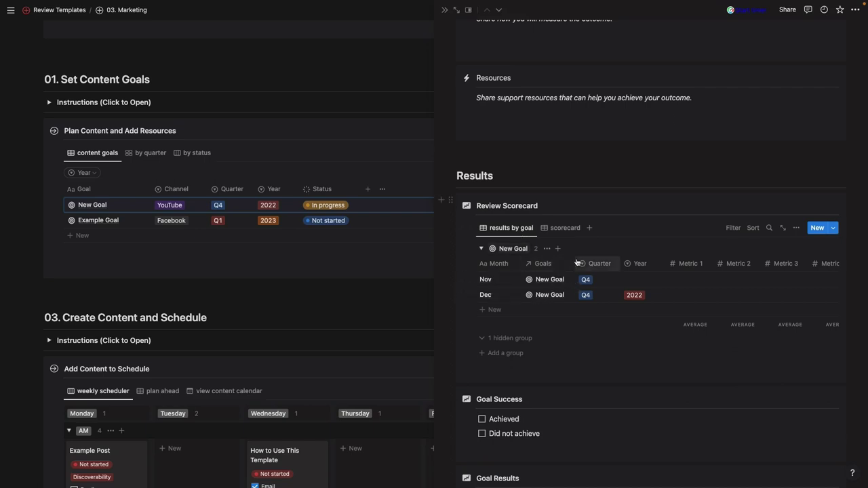
View the grouping settings of the results by goal view in New Goal's Review Scorecard.
click(797, 229)
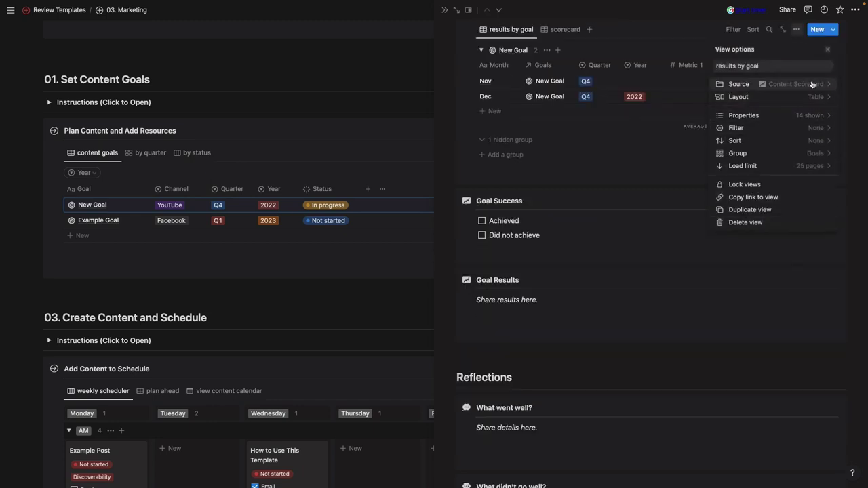
click(814, 153)
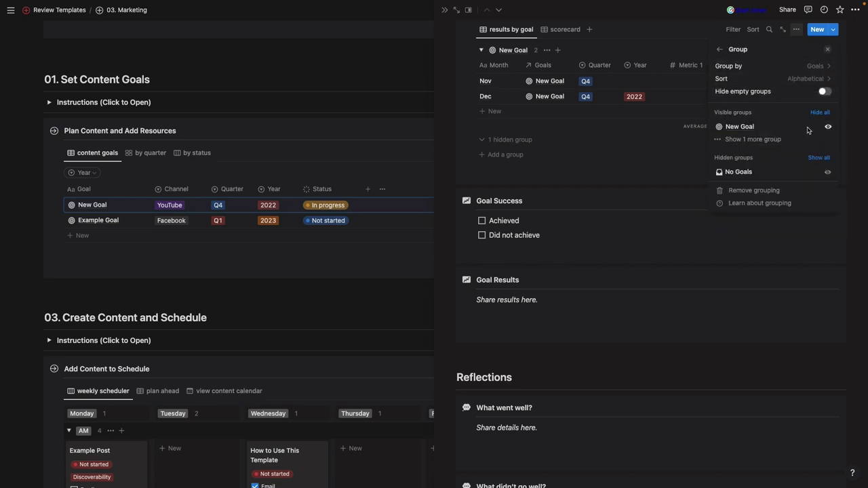
click(624, 145)
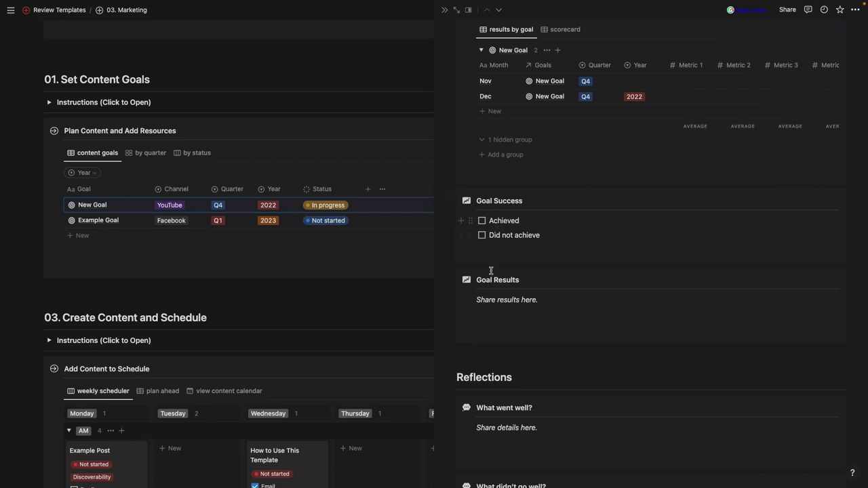
Examine the Goal Success, Goal Results and Reflections sections of New Goal and close its side peek.
scroll(505, 332, down, 3)
scroll(504, 332, down, 3)
scroll(505, 332, up, 10)
scroll(504, 332, up, 2)
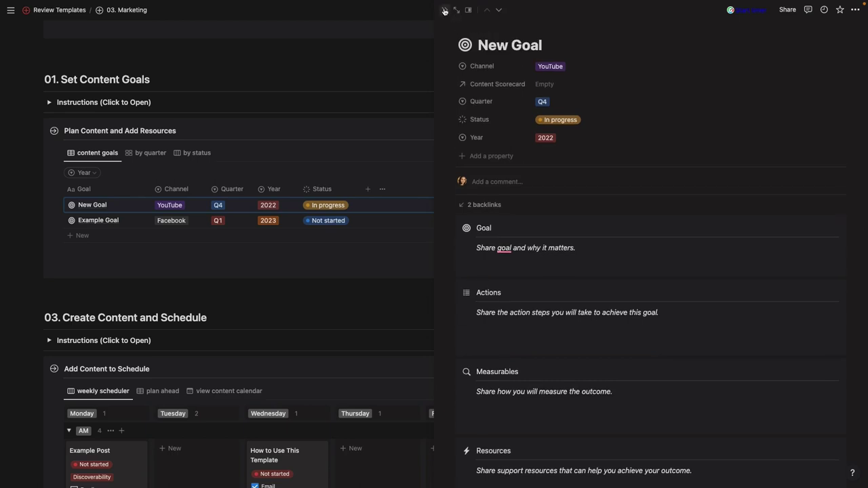
click(445, 10)
Open the Content Topics page and view the Type options and Related Offering field of the first empty row.
scroll(395, 237, up, 3)
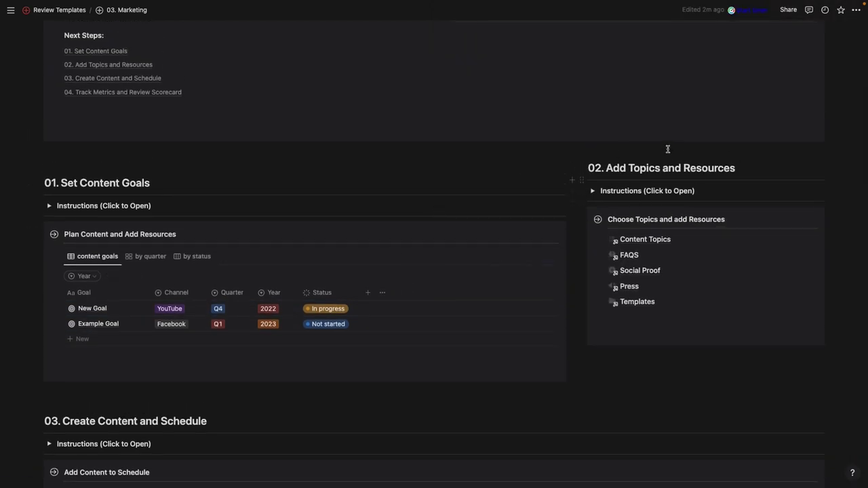
click(641, 241)
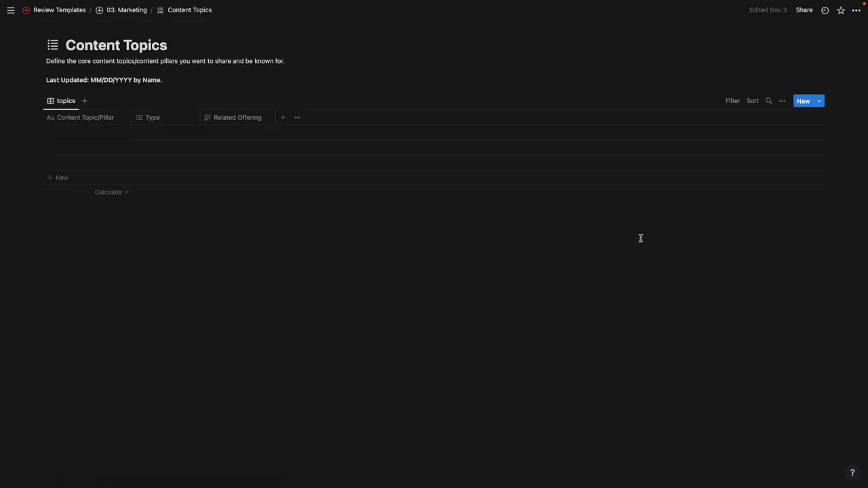
click(70, 135)
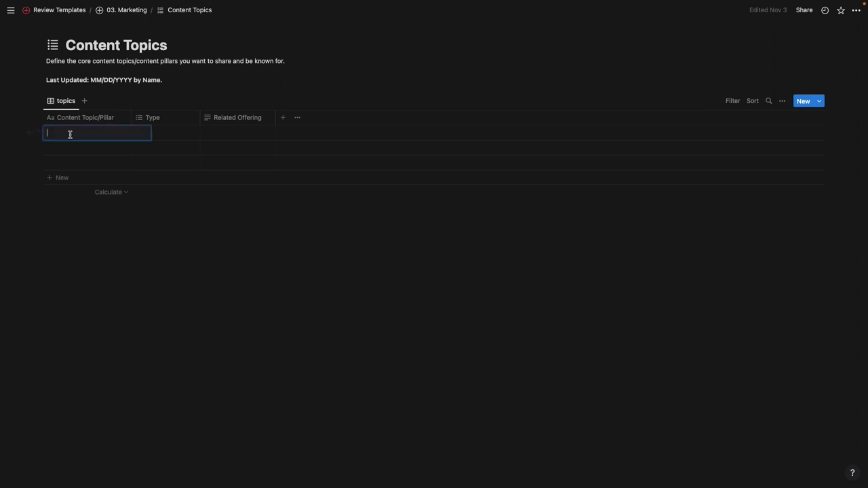
click(171, 133)
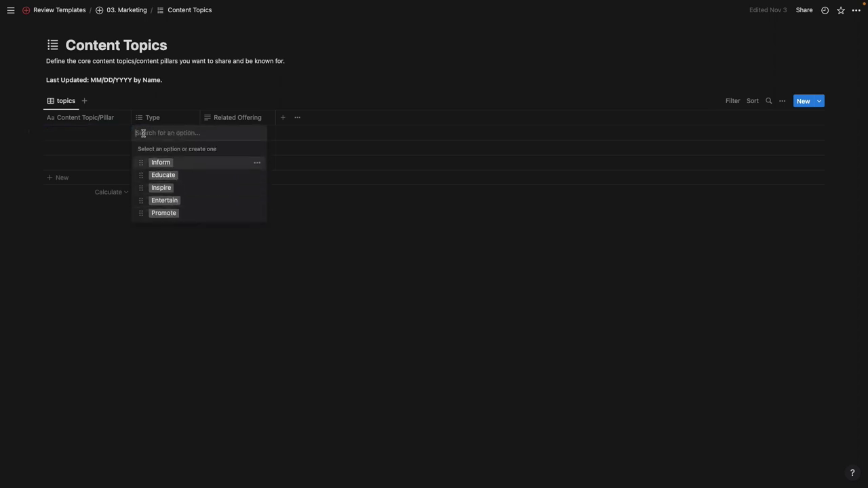
key(Escape)
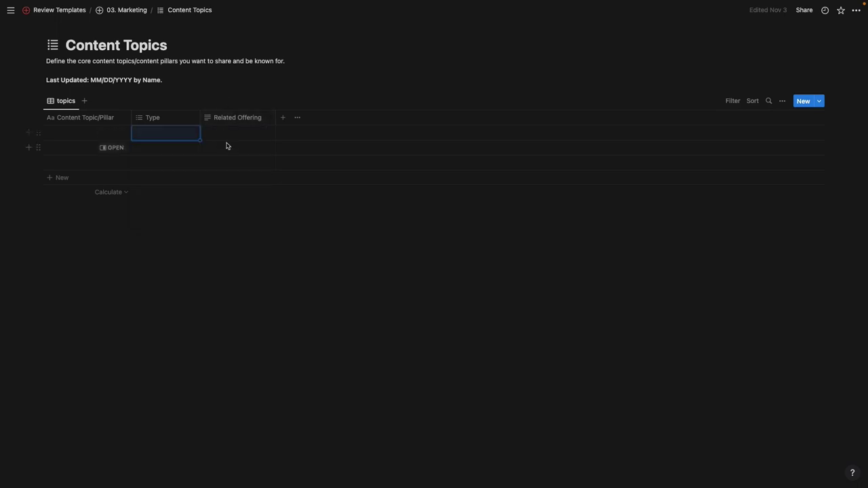
click(215, 133)
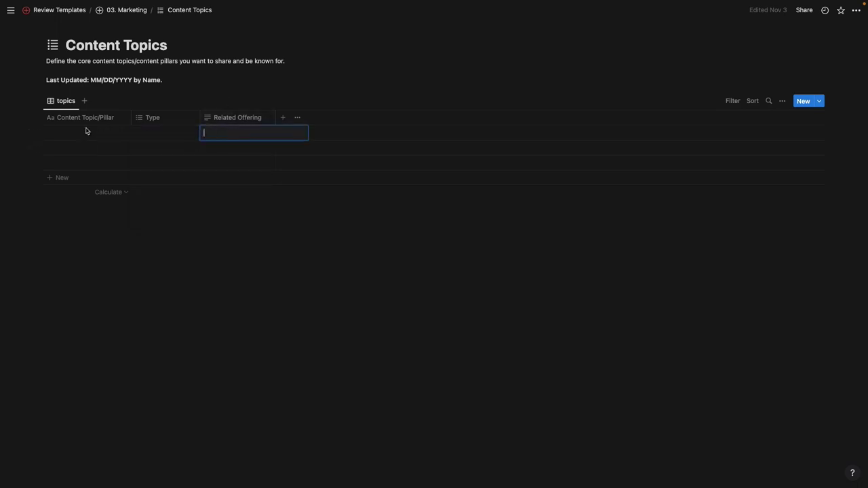
Return to 03. Marketing, open the FAQS page and inspect the Type options of the competitor question and the Requests property.
click(121, 12)
click(626, 353)
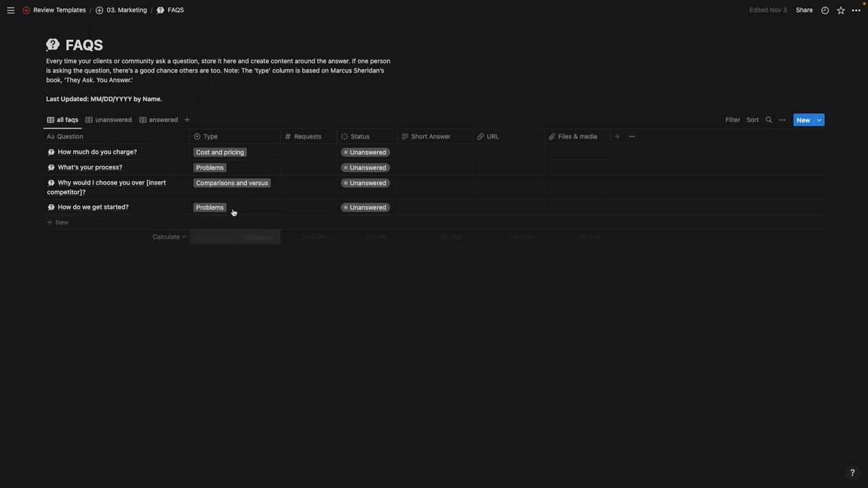
click(228, 181)
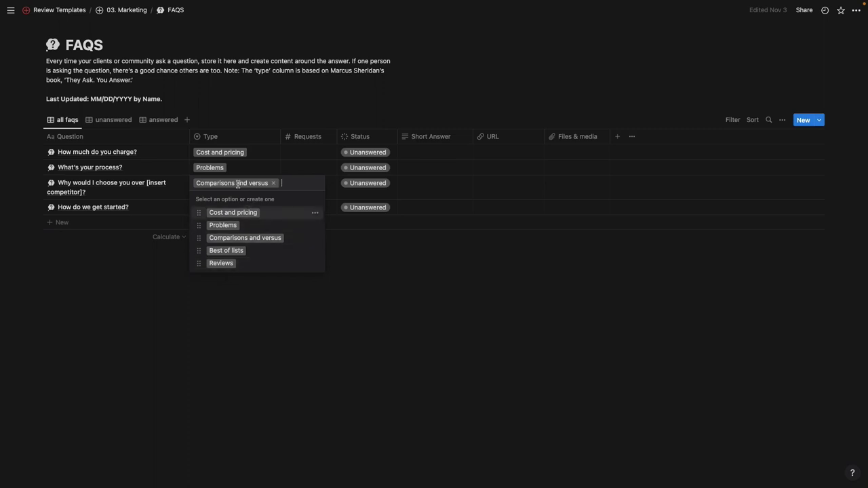
click(295, 162)
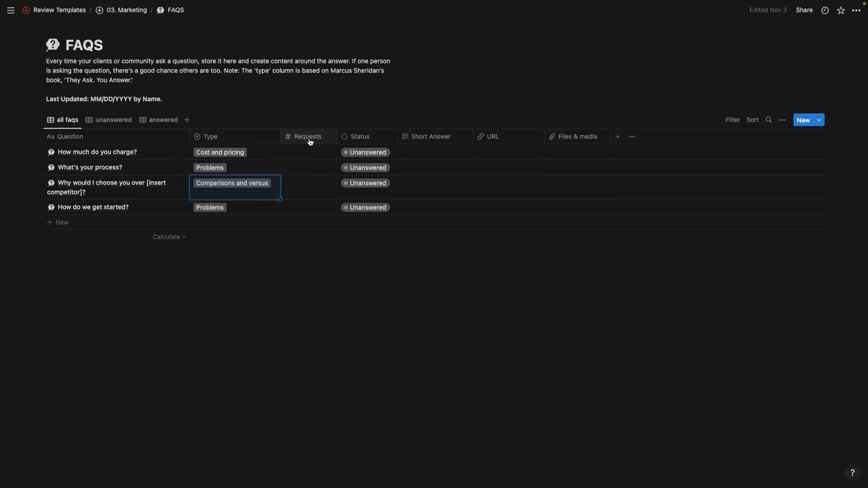
click(310, 138)
click(310, 138)
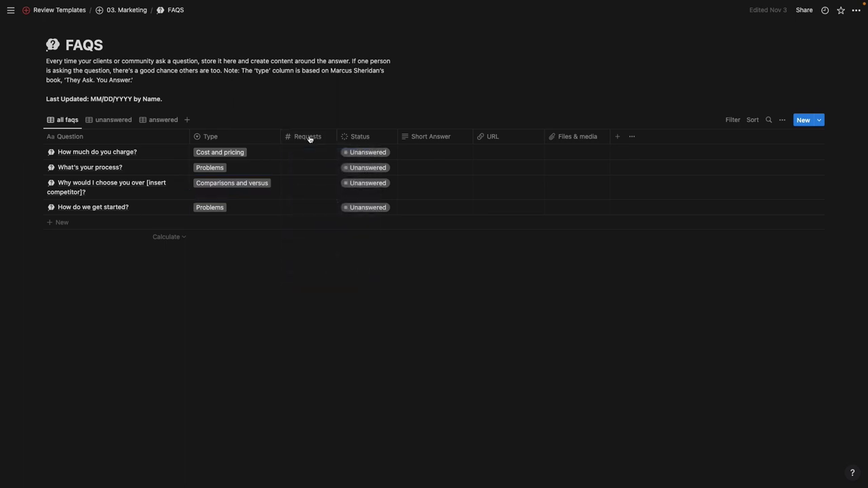
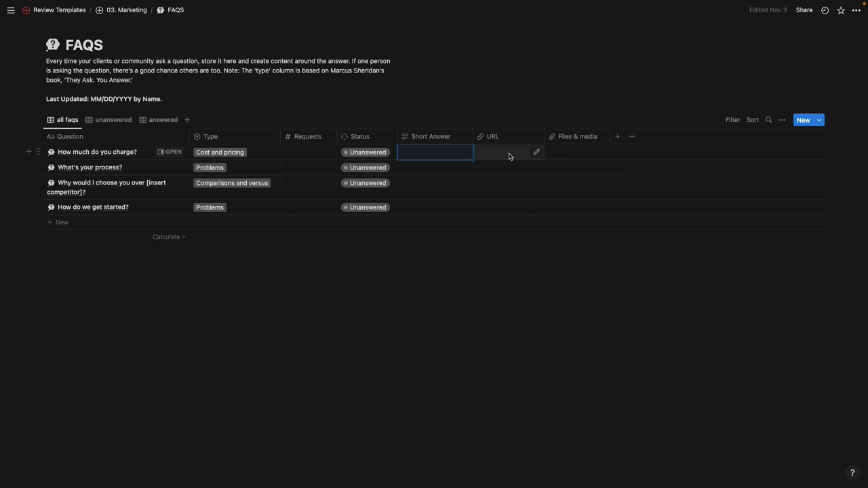
View the Files & media upload options of "How much do you charge?" and the page templates available for FAQS.
click(585, 155)
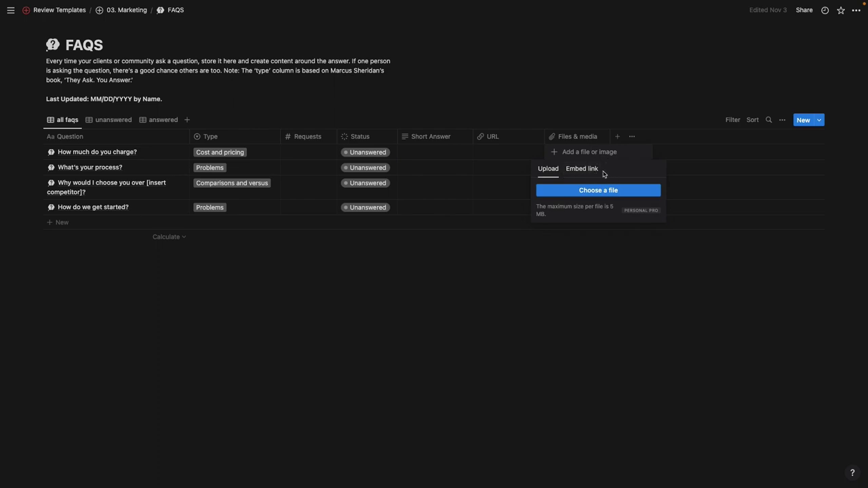
key(Escape)
click(820, 120)
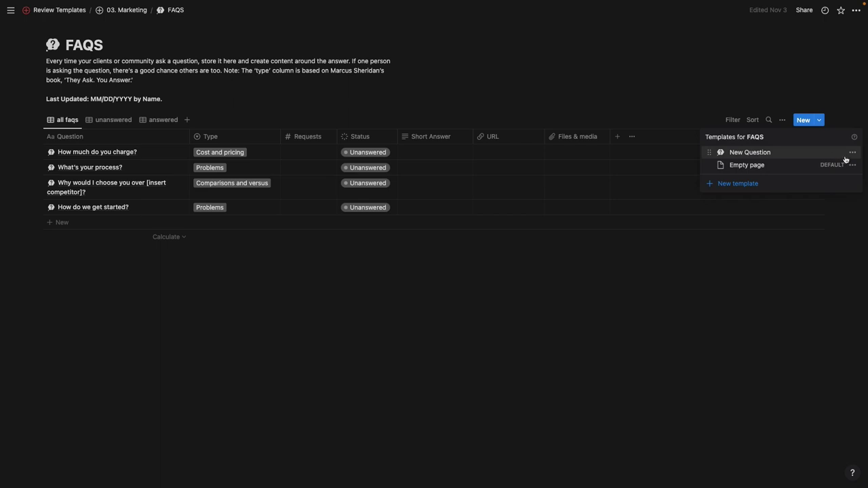
click(172, 156)
Examine the sections of "How much do you charge?" in side peek, and recheck the FAQS template list after closing it.
click(175, 154)
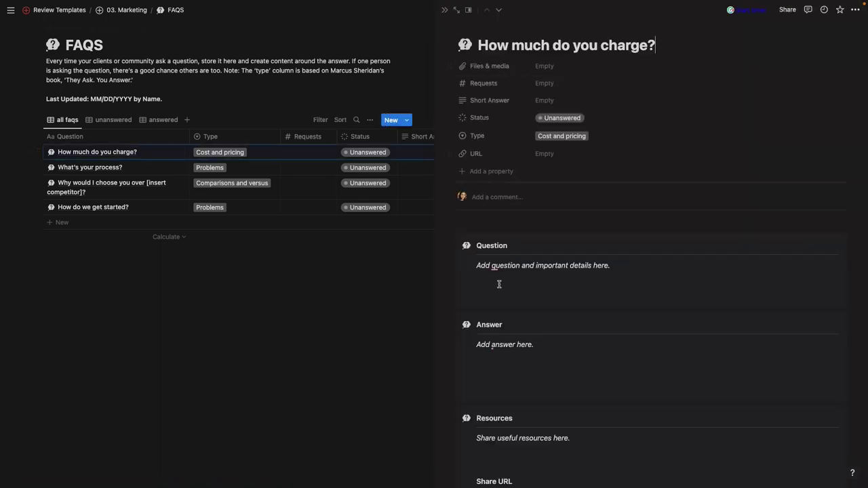
scroll(499, 285, down, 3)
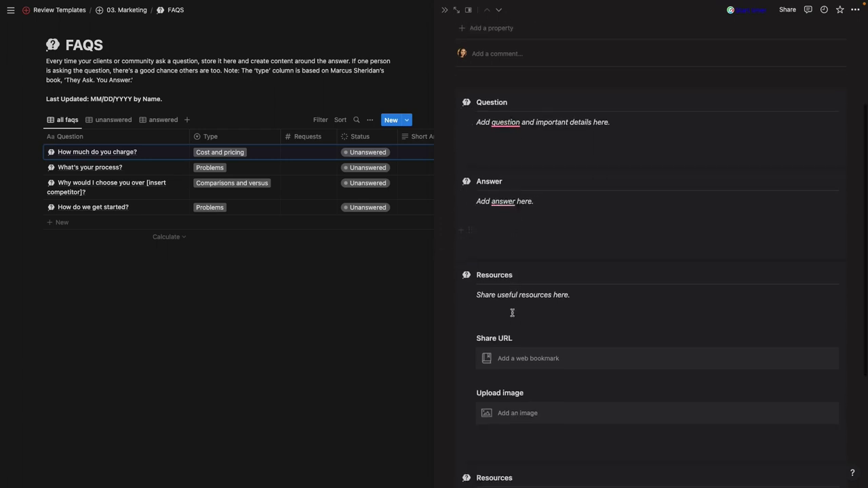
scroll(512, 313, down, 4)
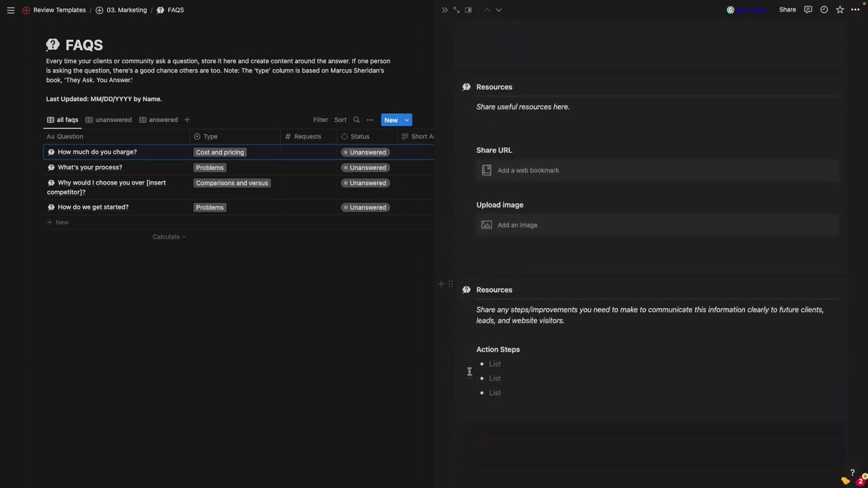
click(445, 10)
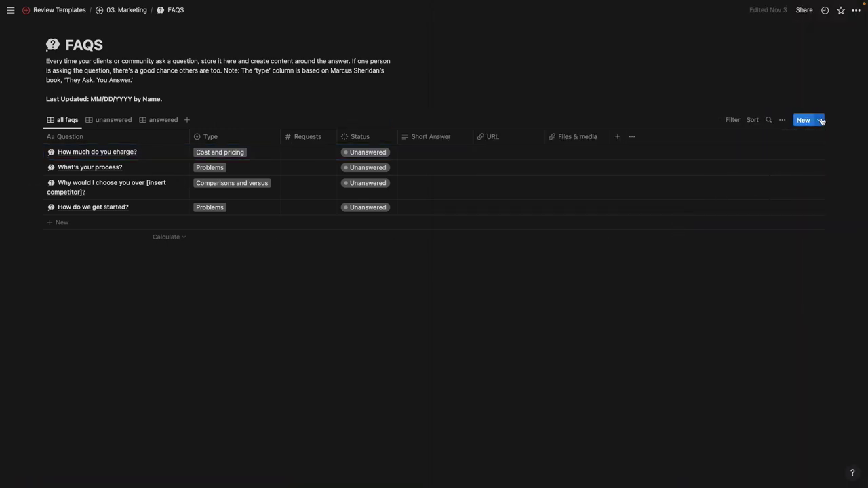
click(821, 120)
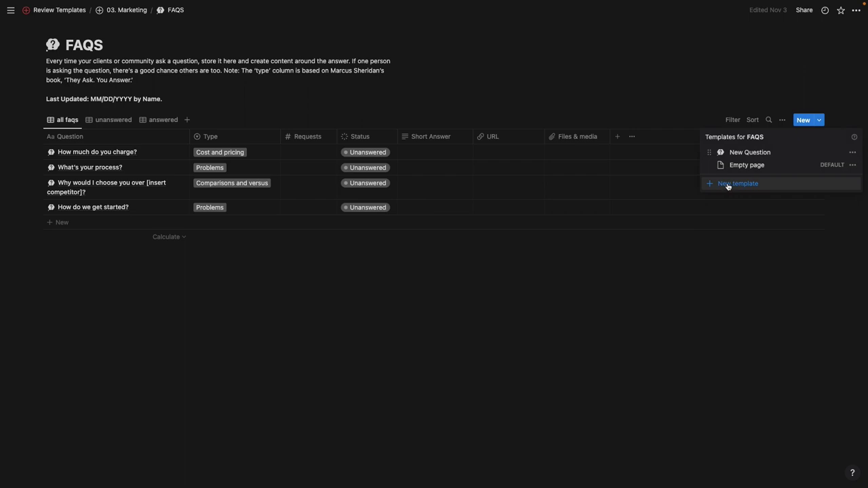
click(103, 119)
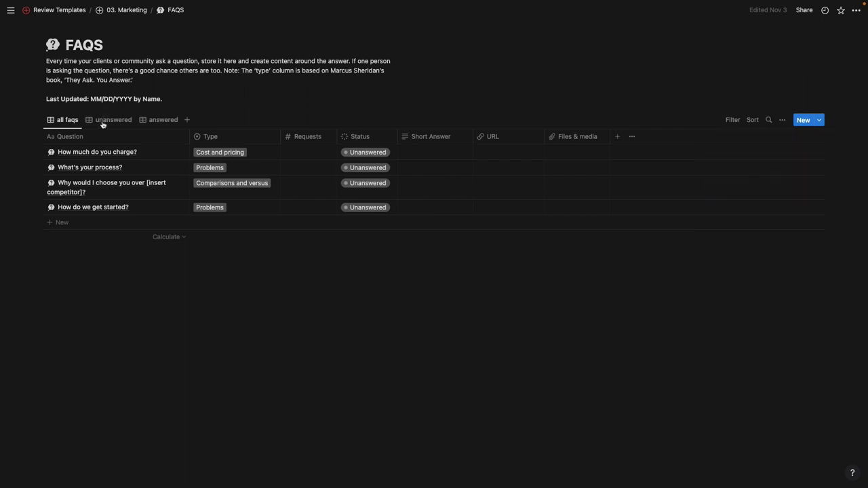
Switch FAQS to the unanswered view and view the options of its Status filter.
click(103, 120)
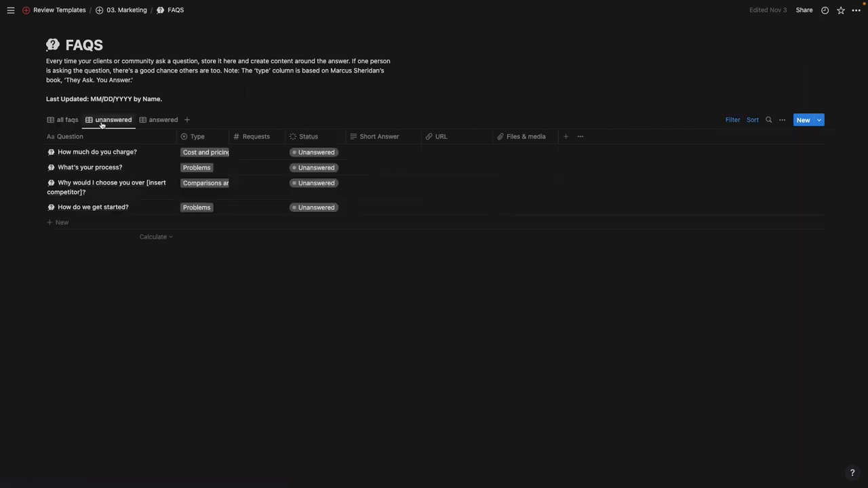
click(735, 119)
click(136, 139)
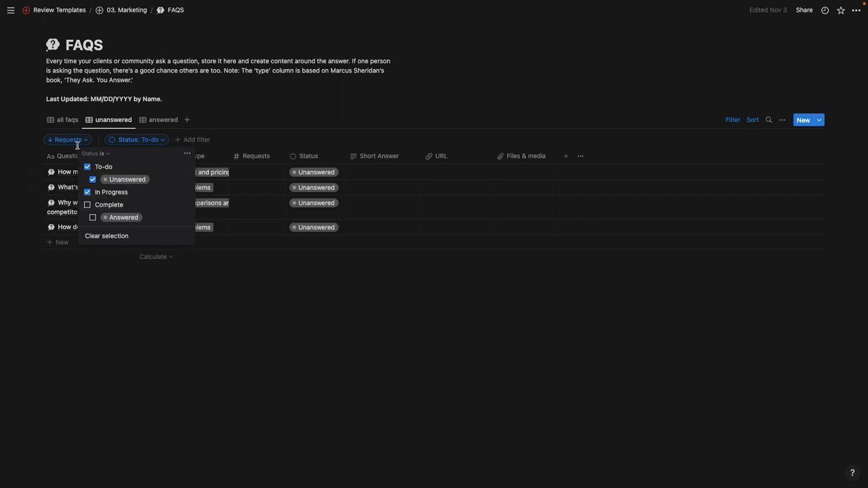
click(506, 99)
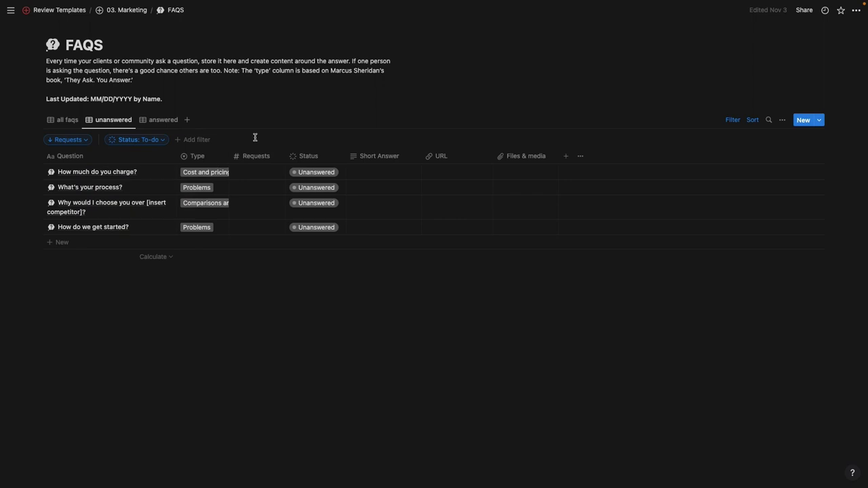
Switch FAQS to the answered view and change its Status filter to include Complete instead of To-do.
click(160, 121)
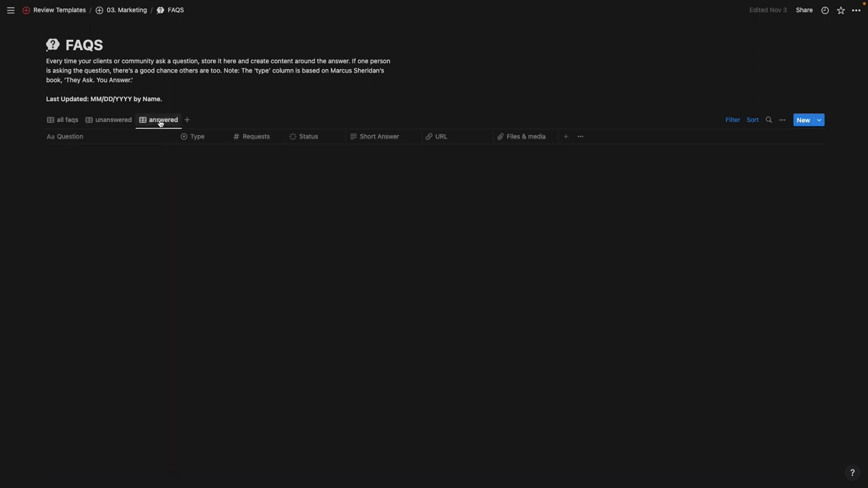
click(733, 120)
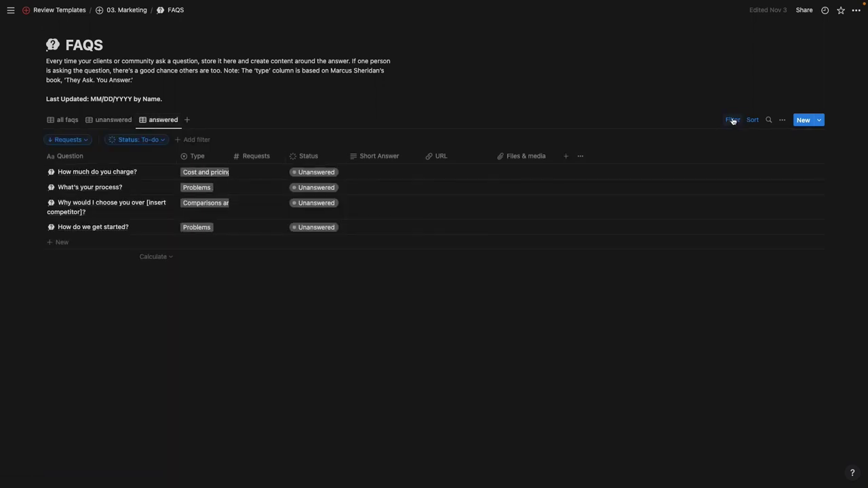
click(143, 140)
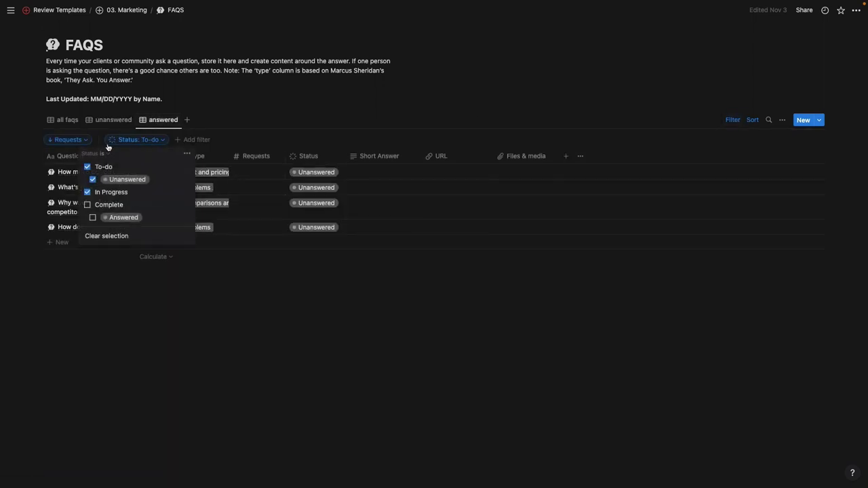
click(87, 193)
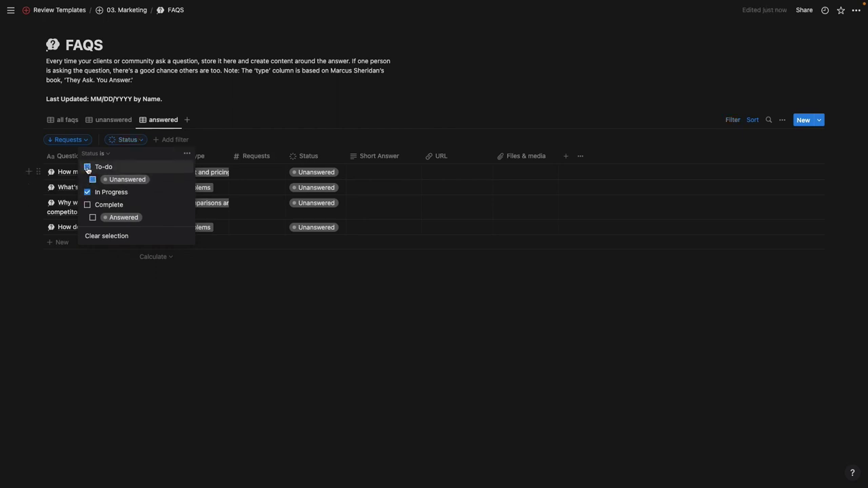
click(87, 205)
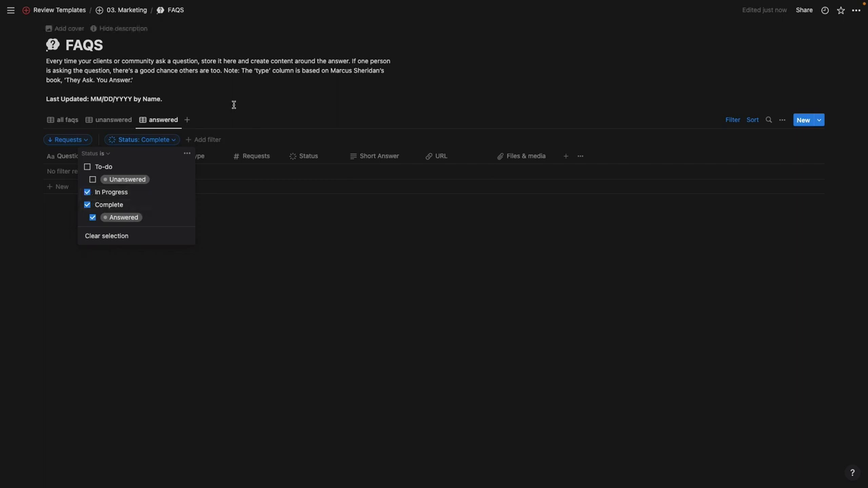
click(267, 105)
Return to 03. Marketing, open the Social Proof page and view its placeholder testimonial entry in side peek.
click(127, 9)
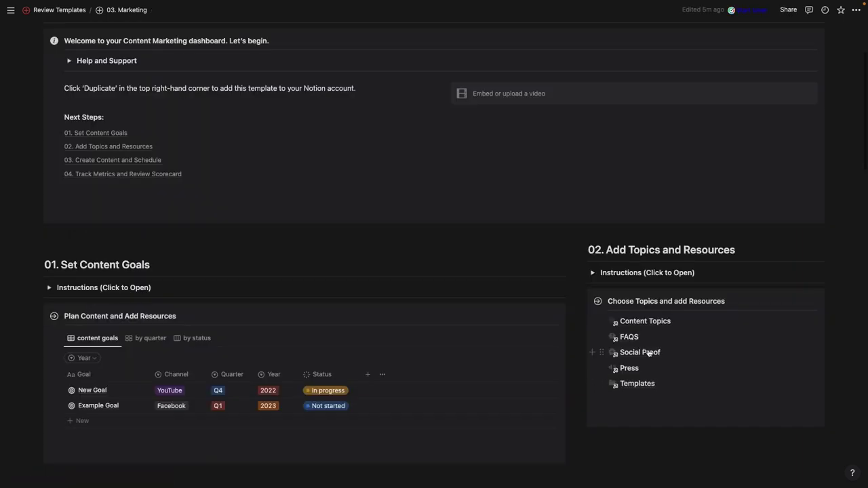
click(647, 355)
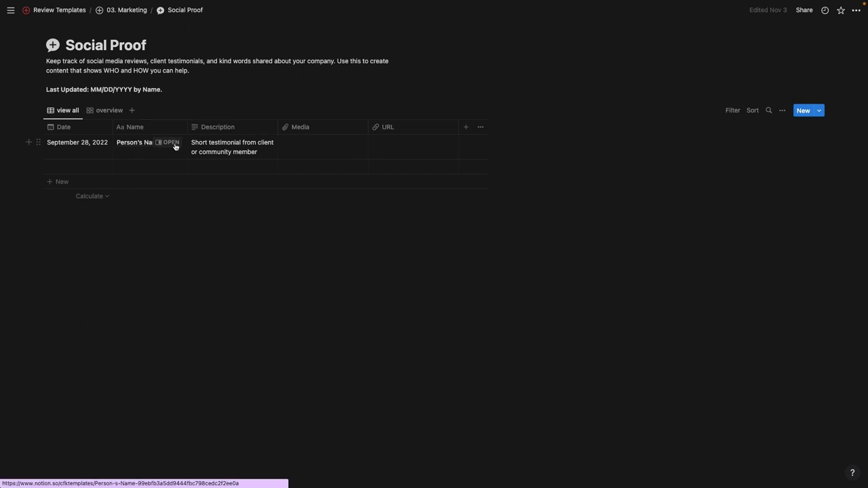
click(173, 143)
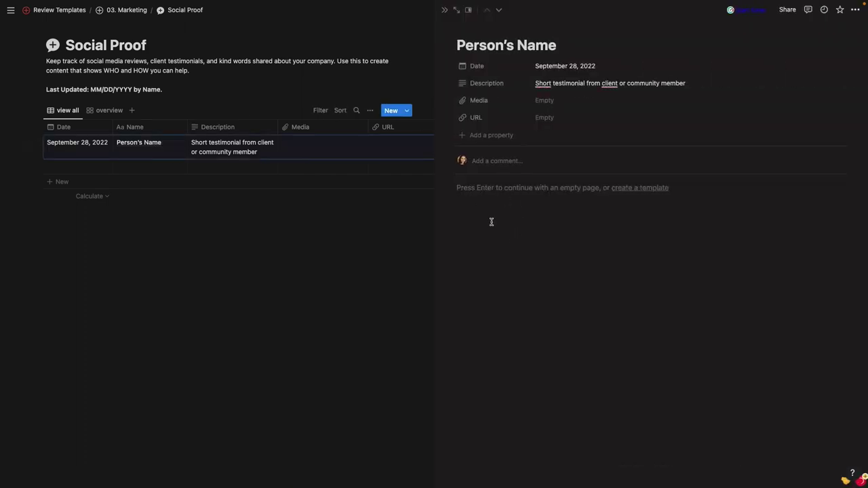
click(329, 244)
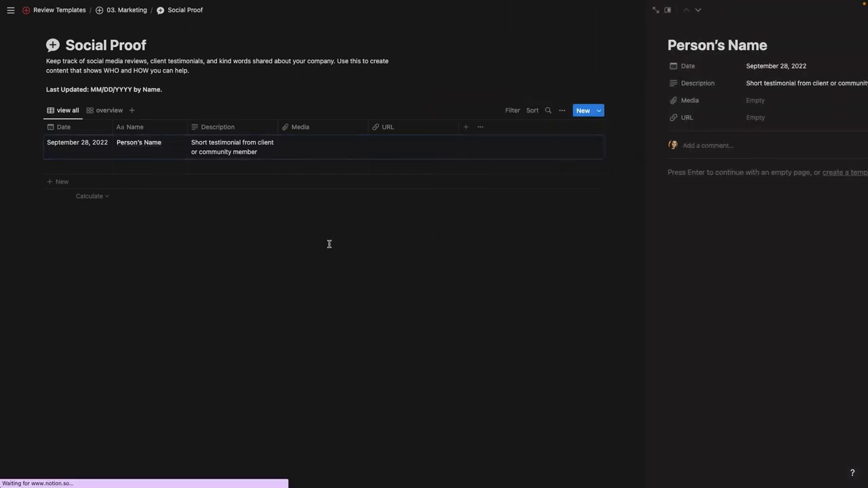
View the template list for Social Proof and the layout settings of its overview gallery view.
click(821, 111)
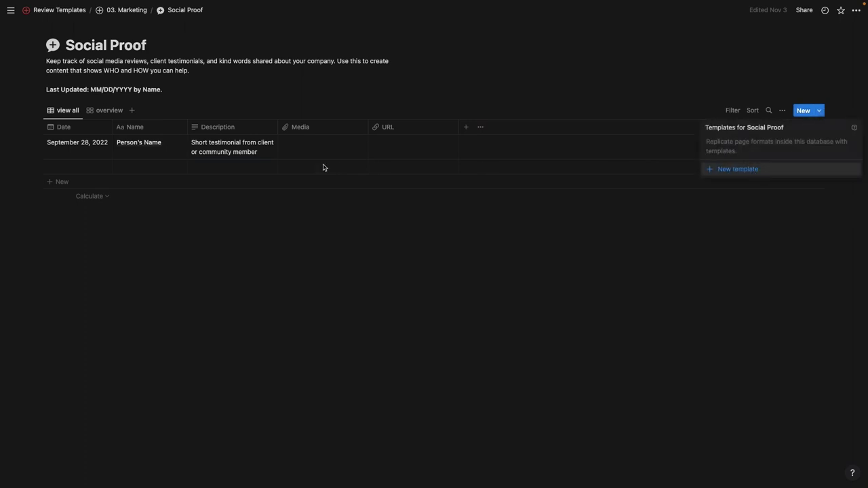
click(106, 110)
click(104, 114)
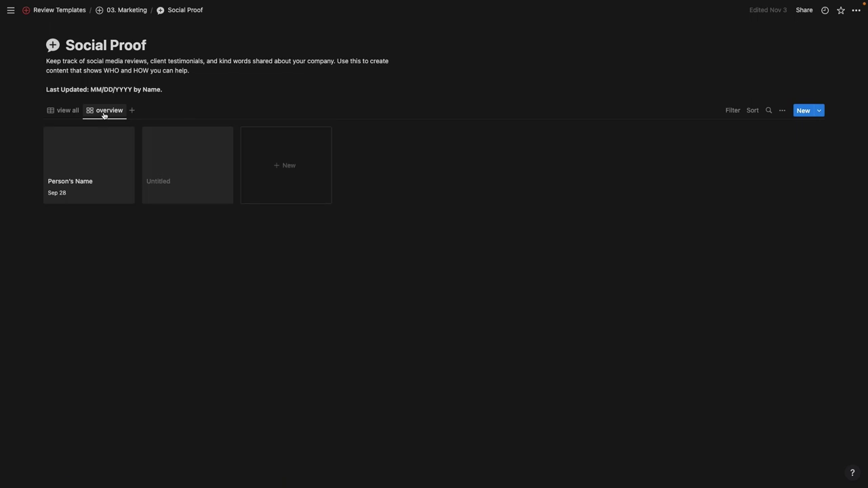
click(782, 111)
click(803, 166)
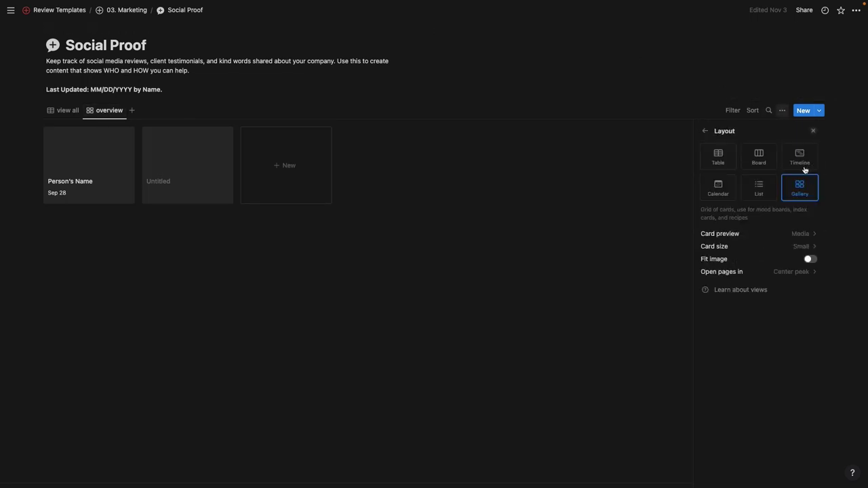
View which properties are shown and hidden in the Social Proof overview gallery view.
click(707, 133)
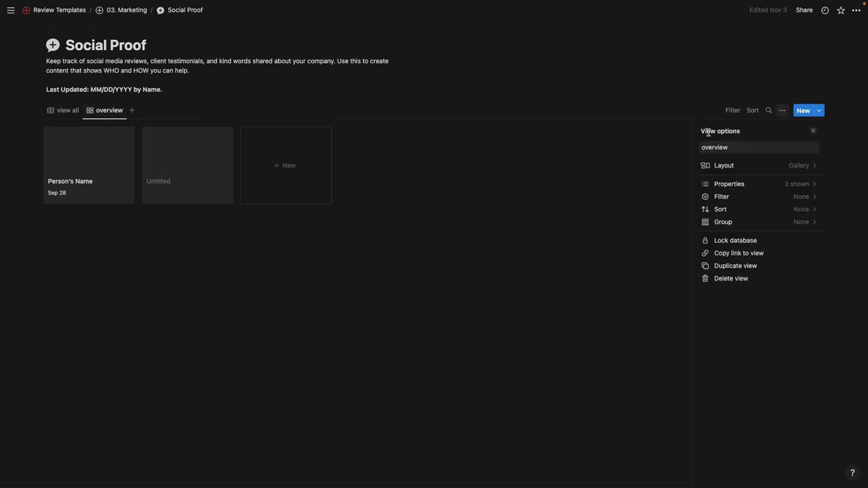
click(805, 186)
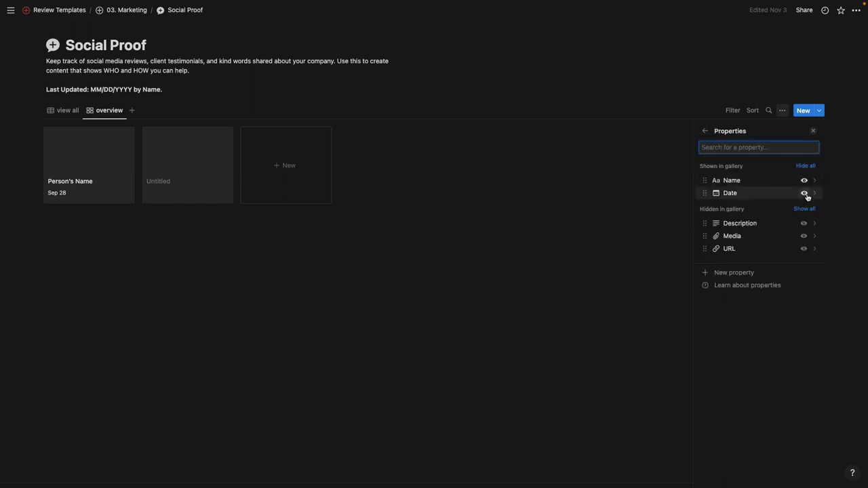
click(705, 131)
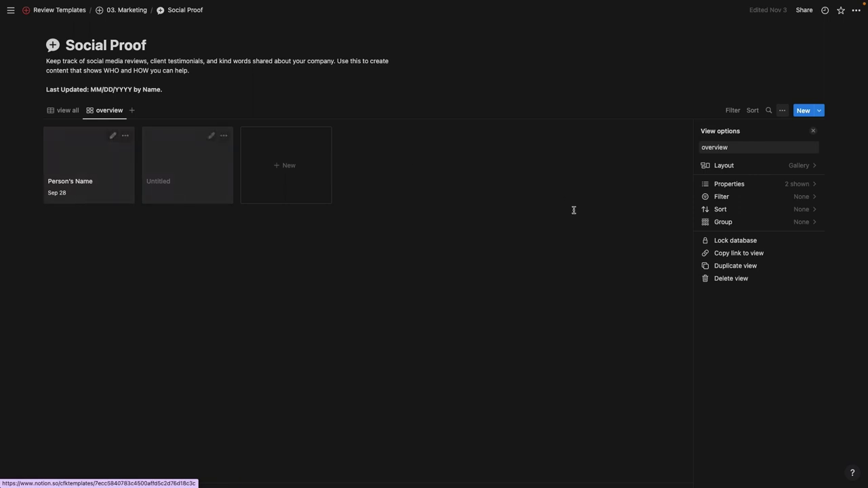
Set the overview gallery's card preview to None and switch it back to Media.
click(785, 167)
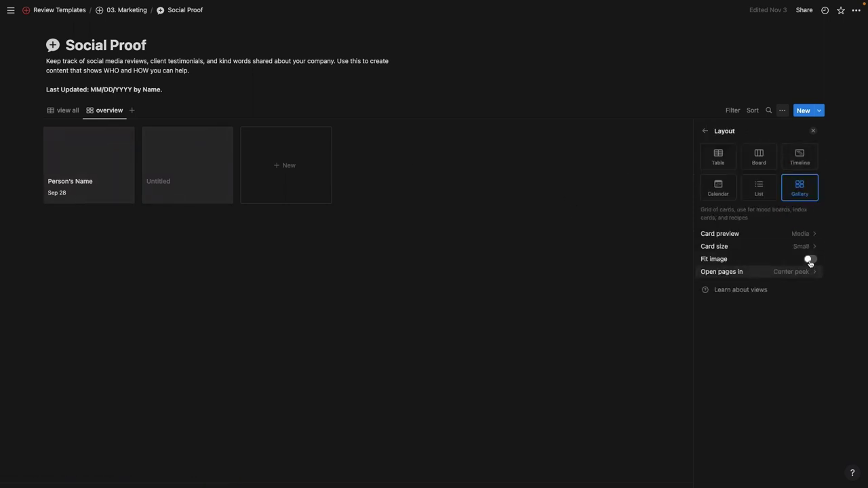
click(810, 234)
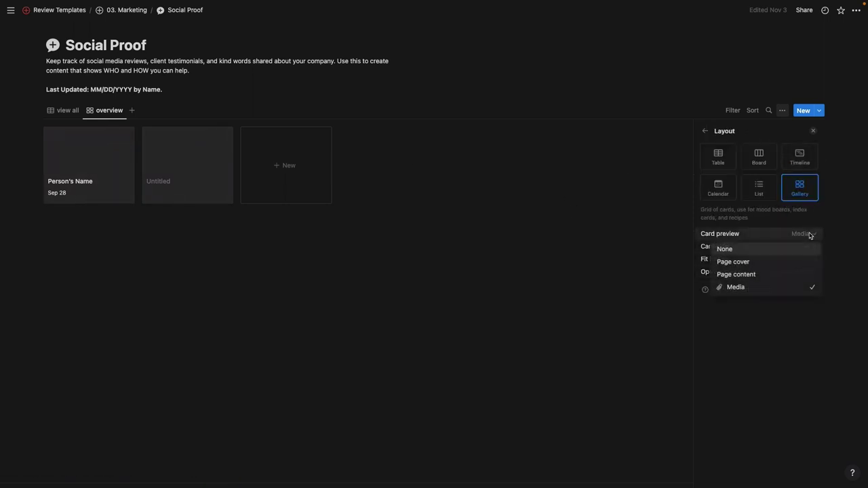
click(726, 250)
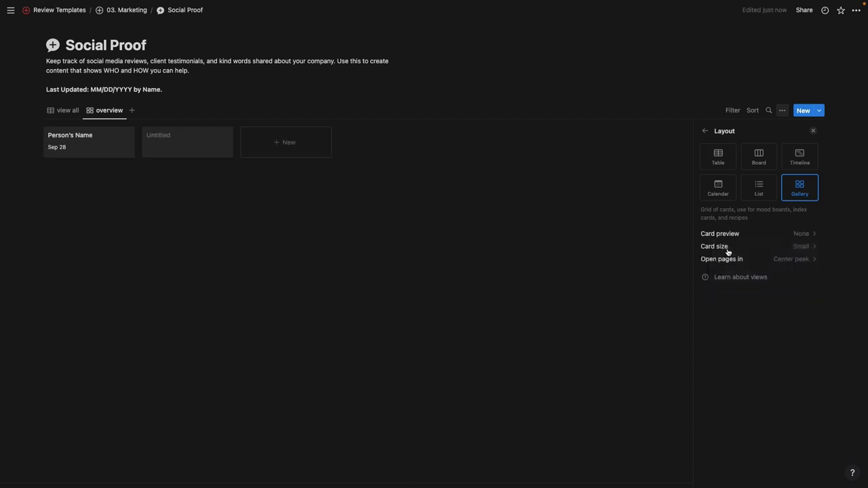
click(810, 234)
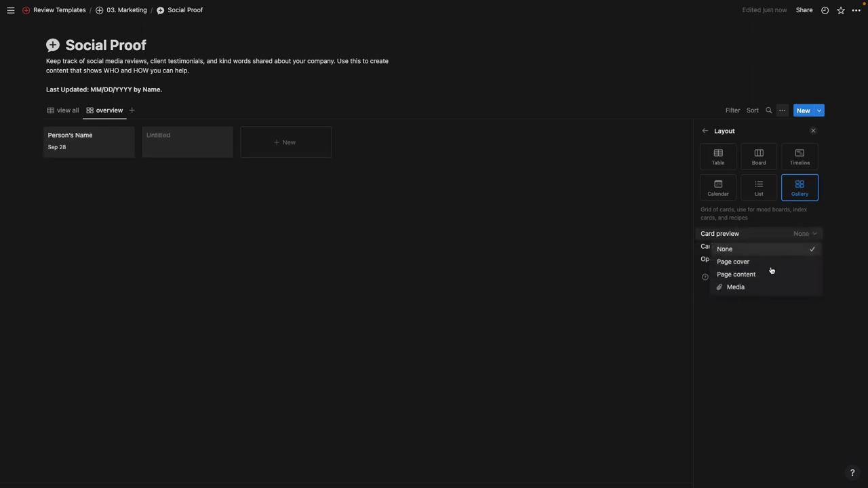
click(766, 286)
Return to 03. Marketing, open the Press page and view the Event Type options of the Podcast Appearance entry.
key(ctrl+bracketleft)
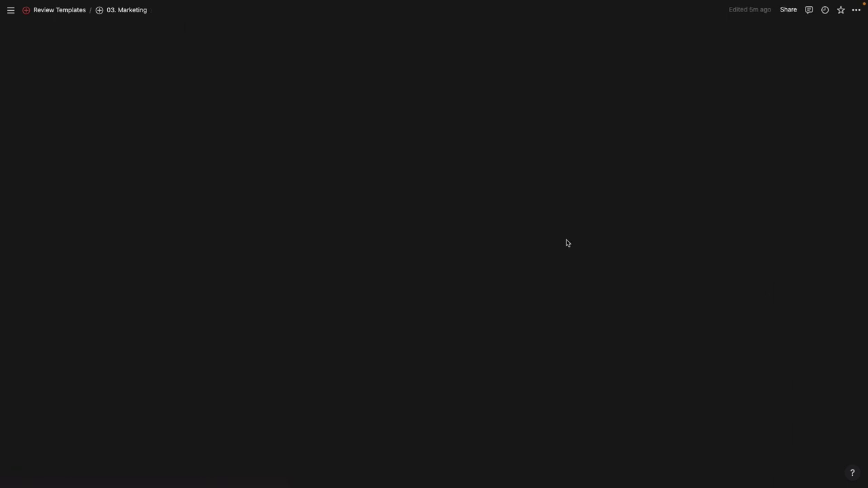
scroll(725, 310, down, 3)
click(629, 363)
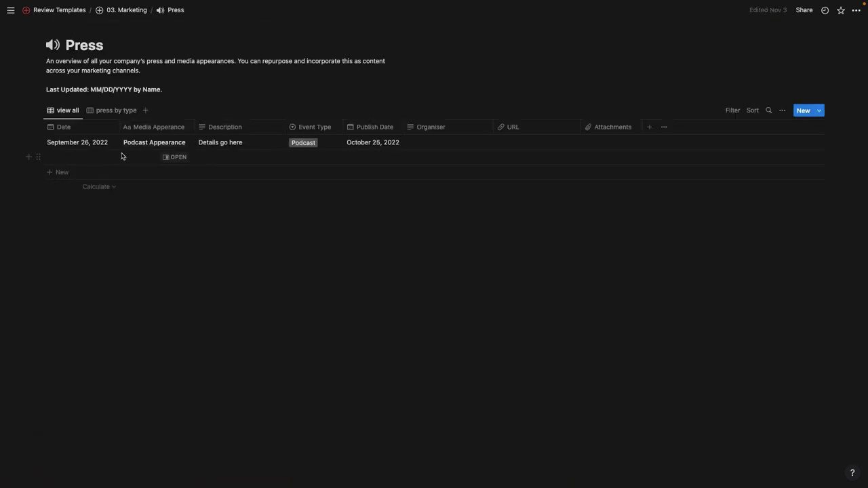
click(313, 143)
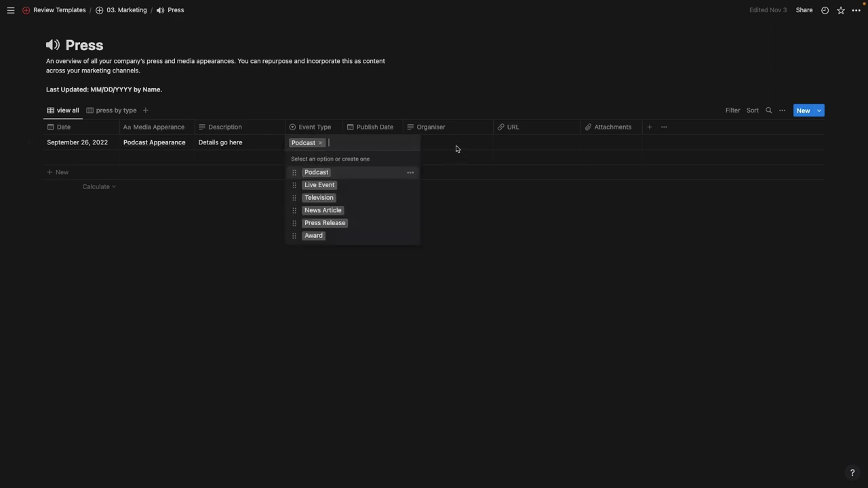
key(Escape)
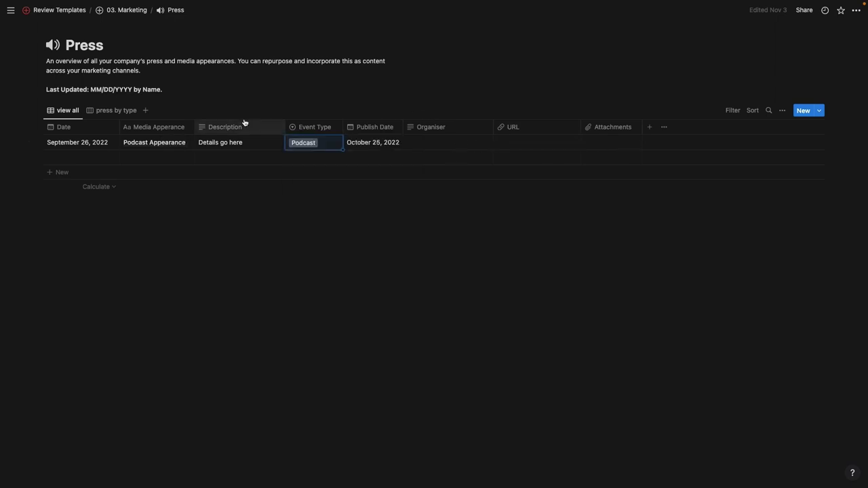
Open the Templates page from 03. Marketing and view the "I've achieved [X]. Here's how." entry in side peek.
click(126, 10)
click(639, 380)
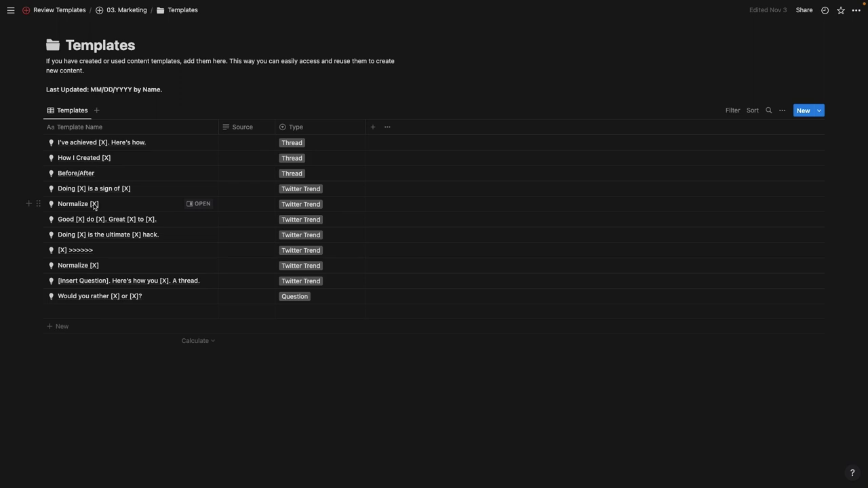
click(200, 143)
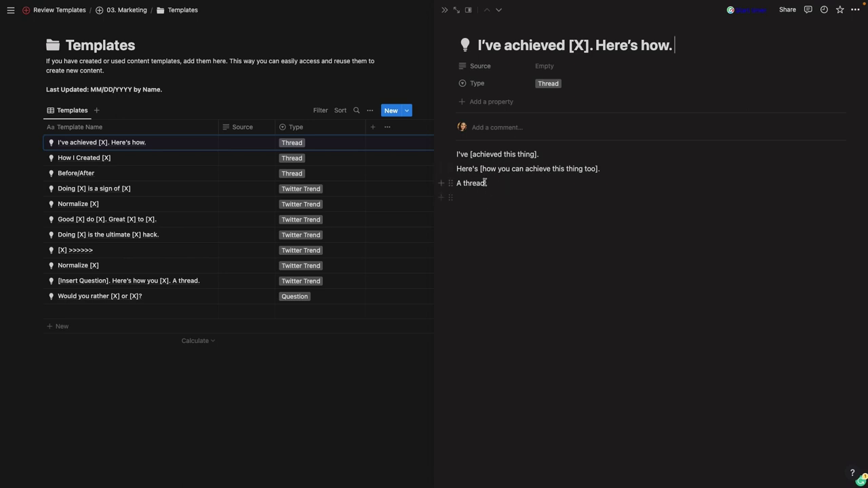
click(444, 9)
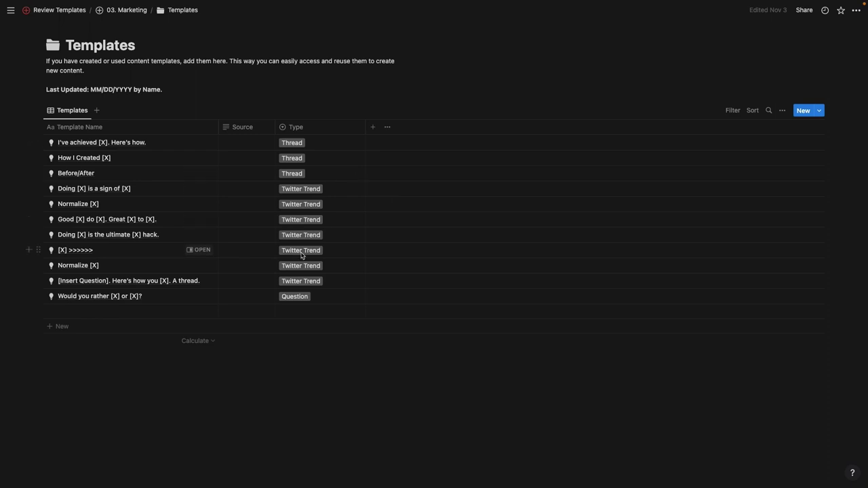
Return to 03. Marketing and look through the plan ahead, content calendar and weekly scheduler views under Create Content and Schedule.
click(127, 10)
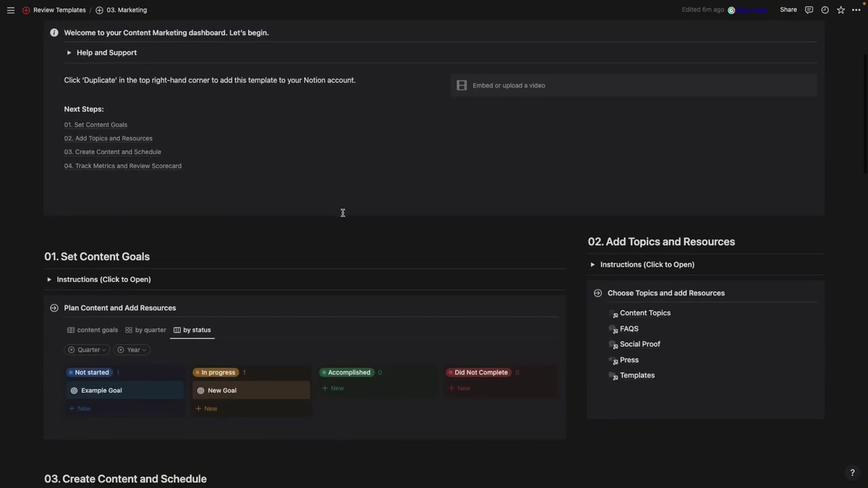
scroll(343, 212, down, 3)
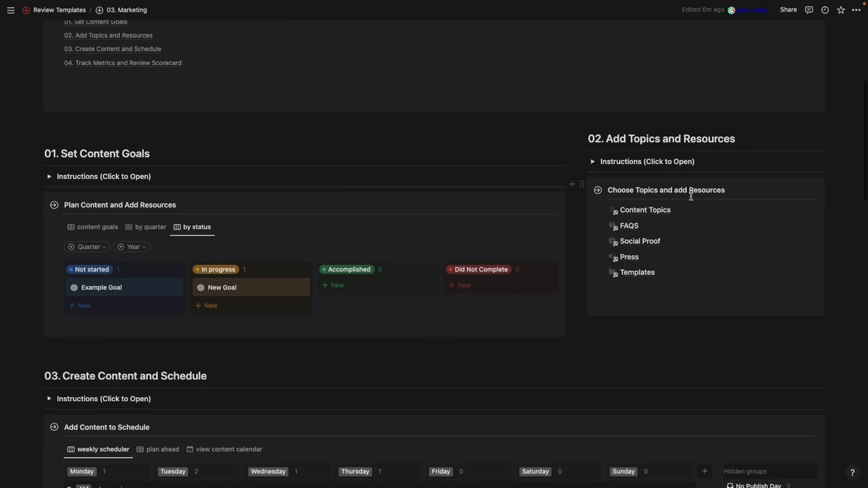
scroll(690, 197, down, 3)
scroll(690, 197, down, 3)
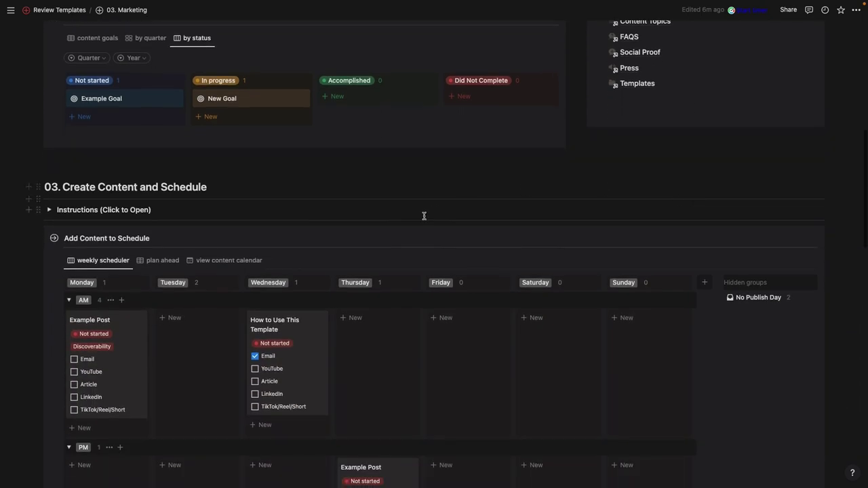
scroll(422, 214, down, 2)
scroll(424, 215, down, 1)
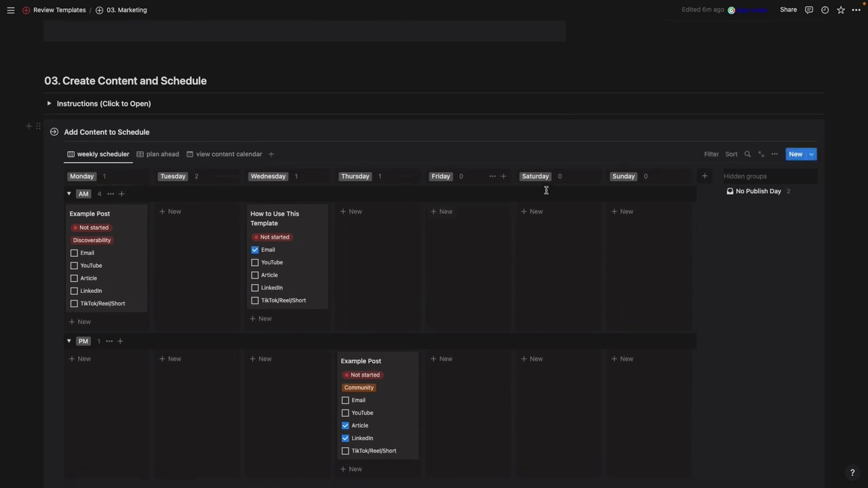
click(162, 156)
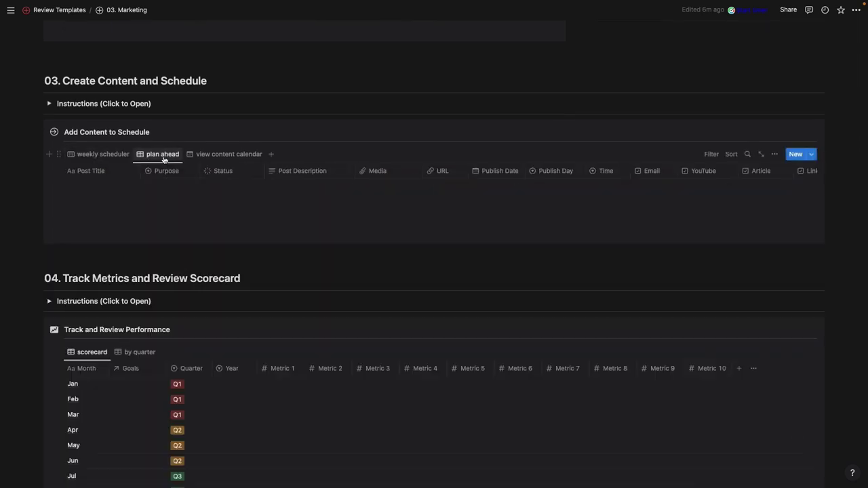
click(219, 156)
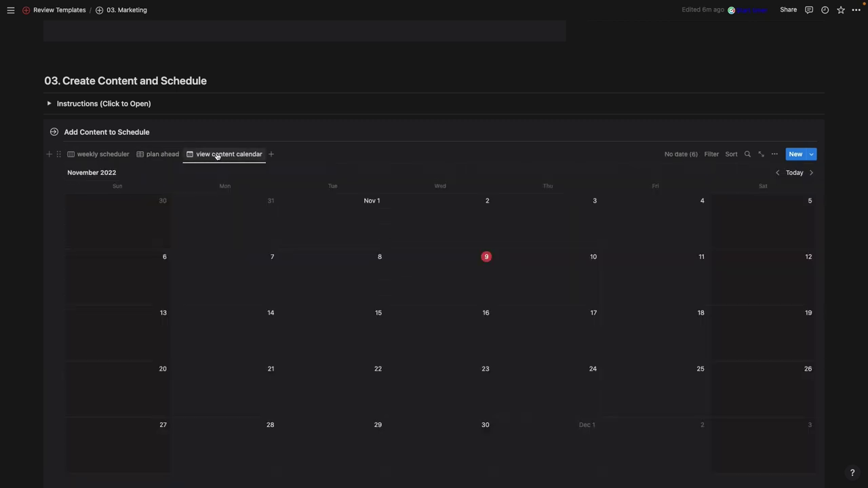
click(101, 156)
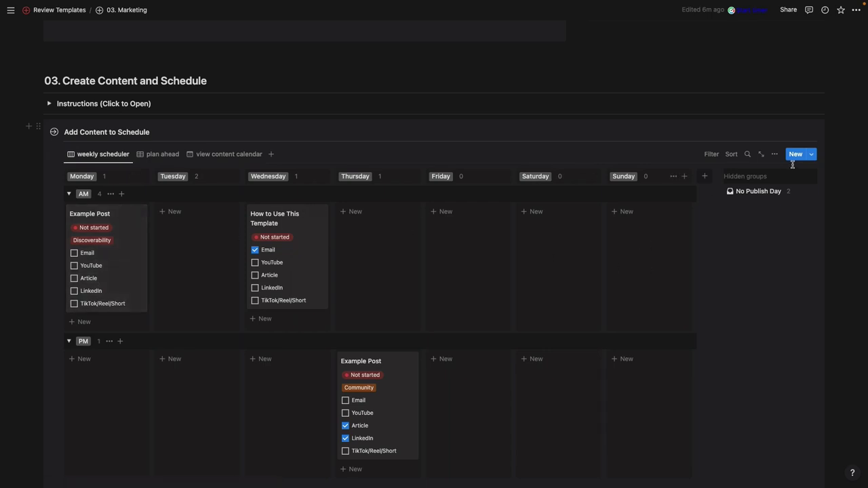
View the board layout settings of the weekly scheduler view.
click(777, 156)
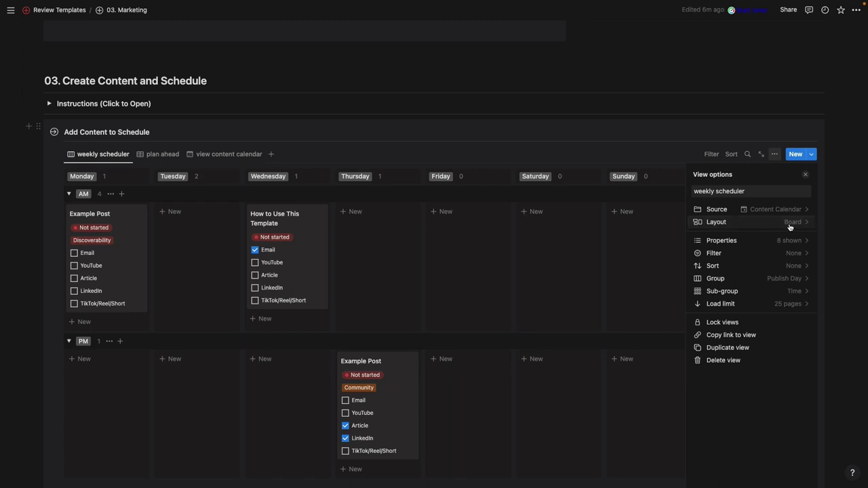
click(790, 226)
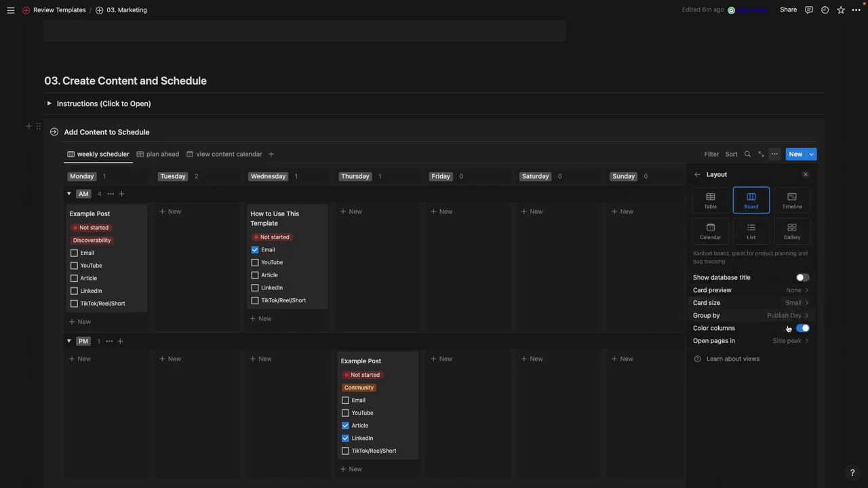
click(698, 174)
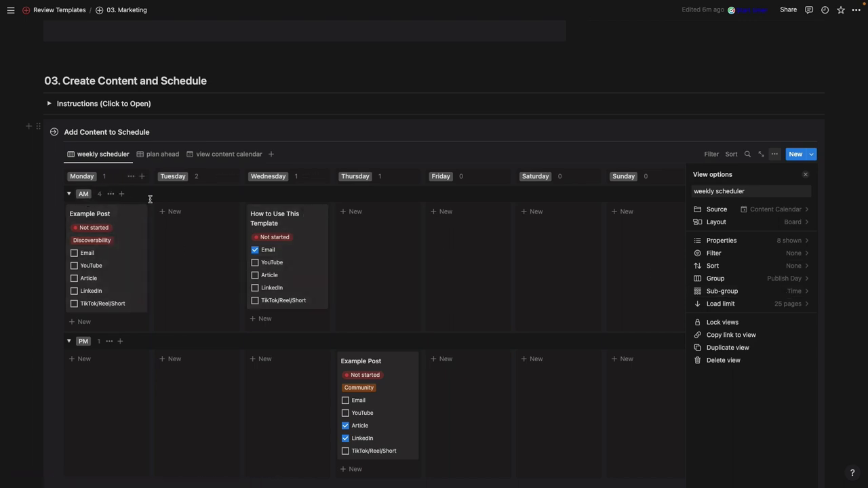
Collapse the AM and PM groups in the weekly scheduler and expand both again.
click(69, 194)
click(69, 213)
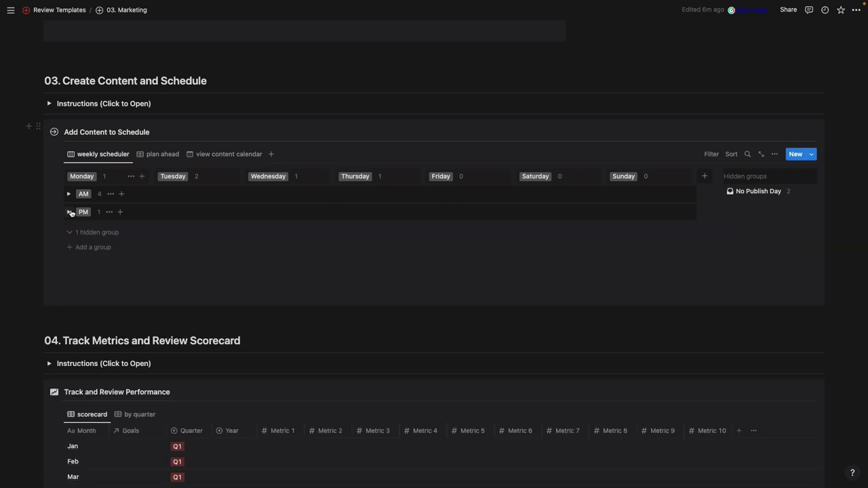
click(69, 213)
click(68, 194)
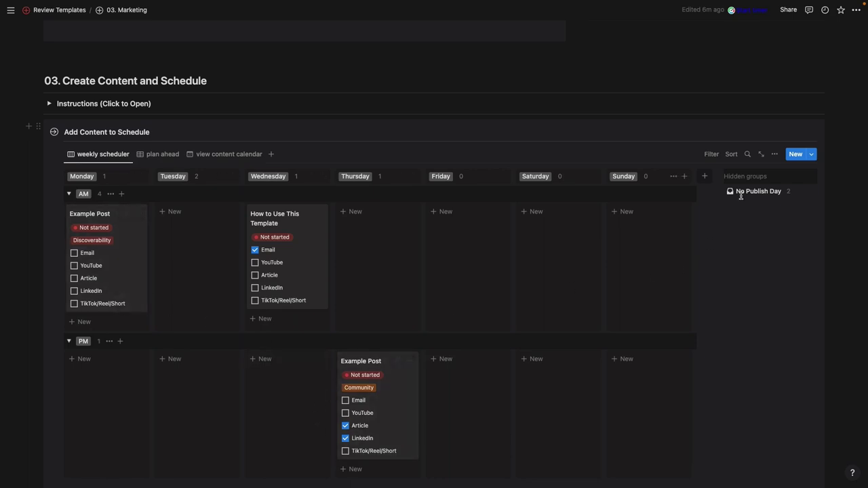
View which properties are shown and hidden on the weekly scheduler board.
click(775, 154)
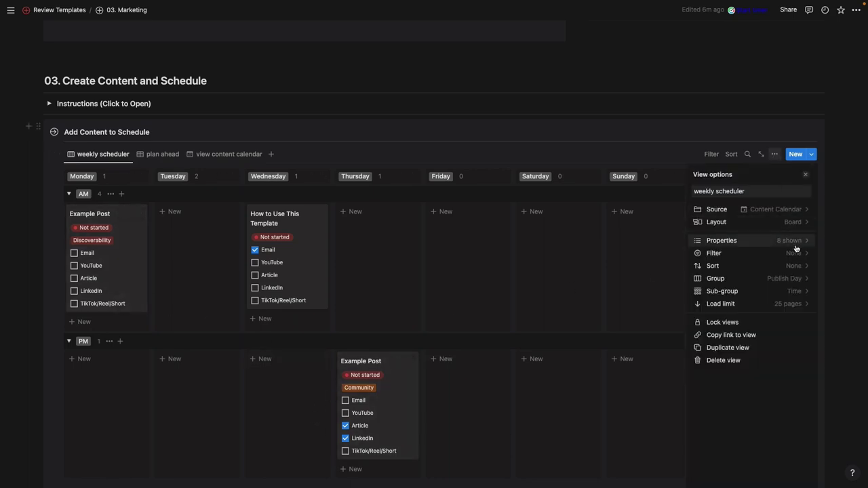
click(792, 242)
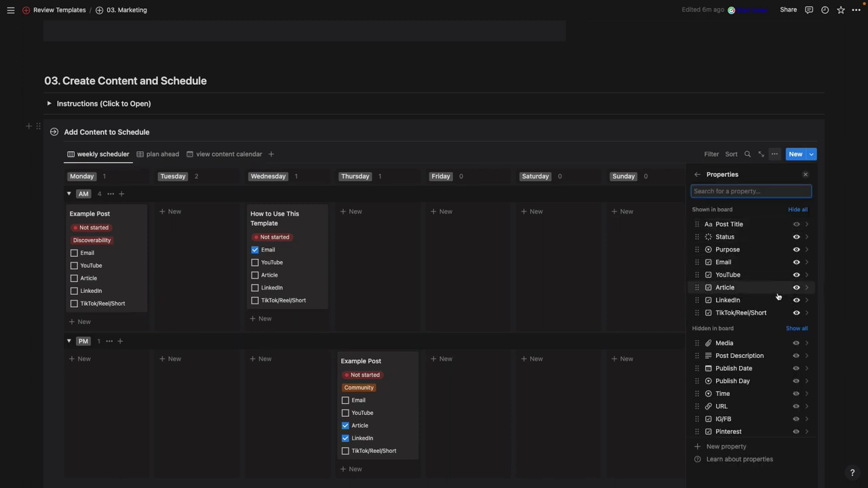
click(544, 154)
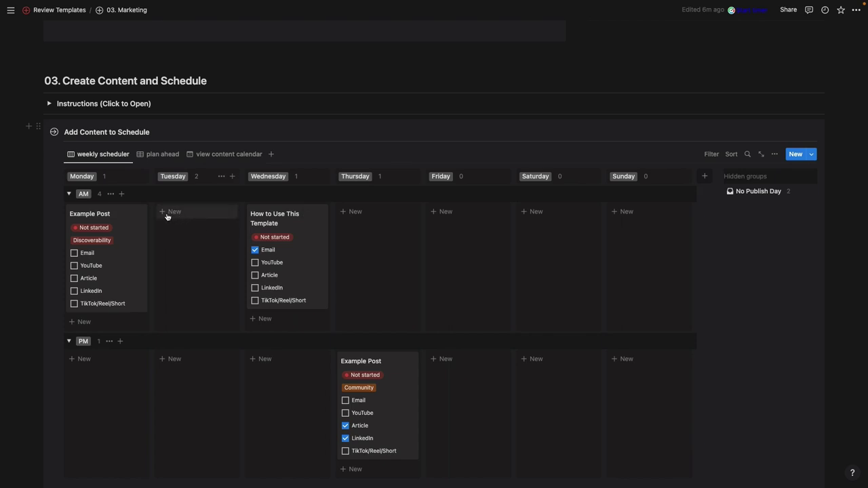
Open the Content Calendar's YouTube Template for editing, review its properties and expand the Topics section under Inspiration.
click(814, 155)
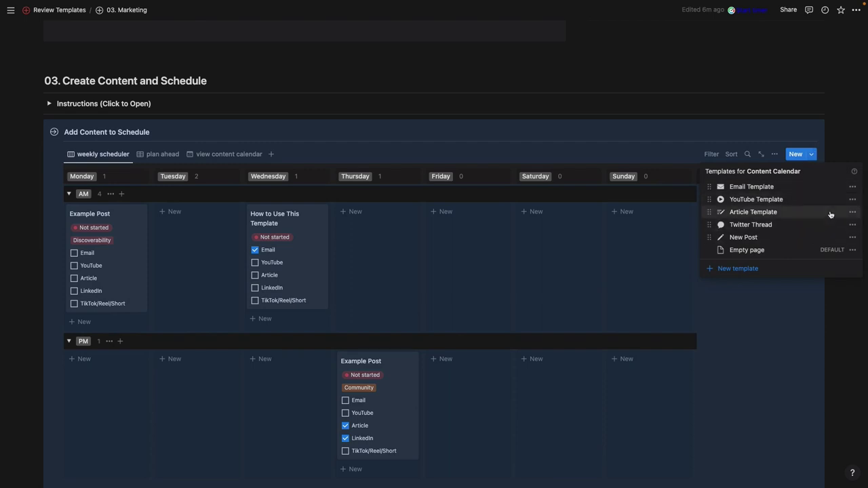
click(852, 204)
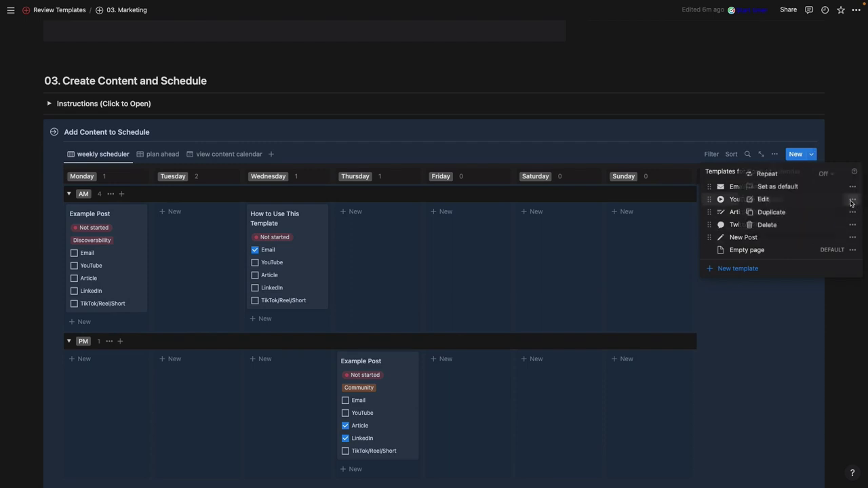
click(772, 201)
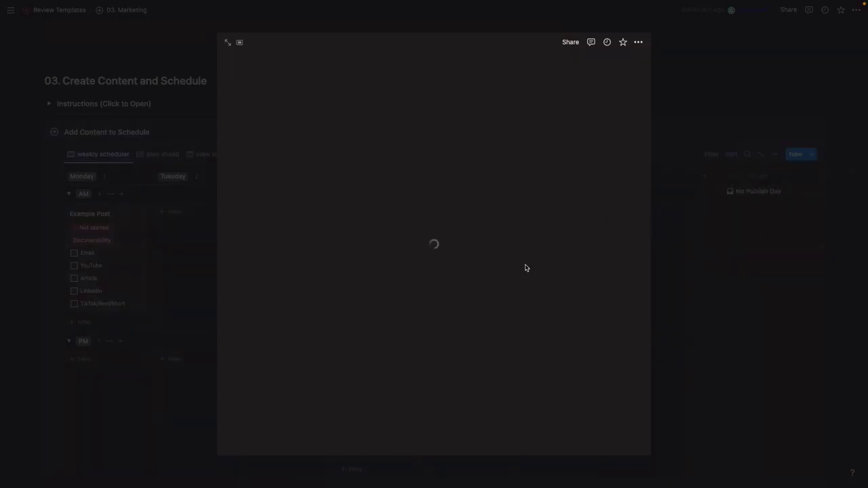
scroll(525, 268, down, 5)
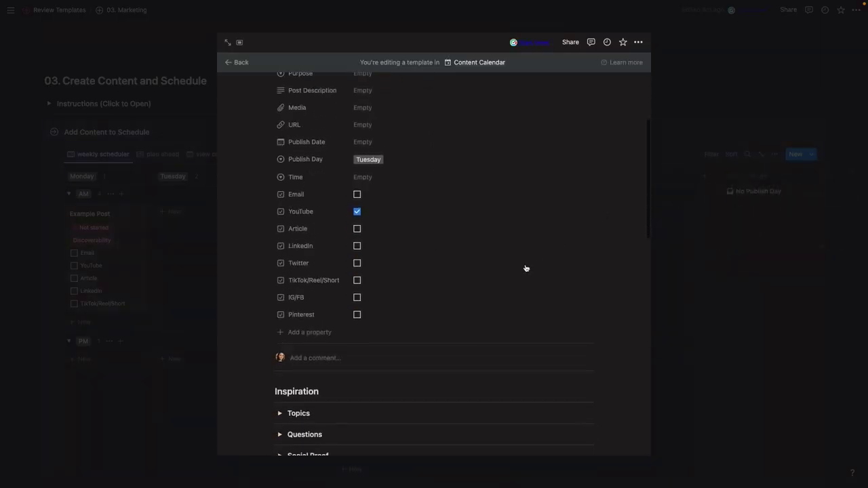
scroll(523, 270, down, 2)
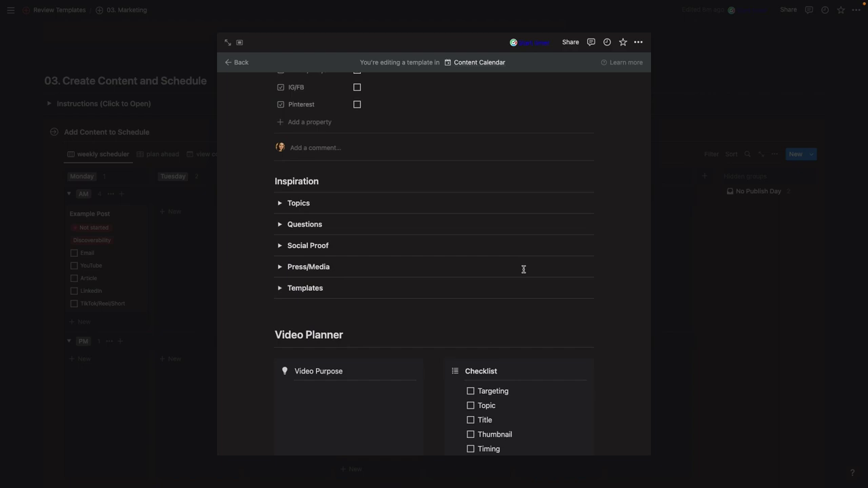
click(279, 204)
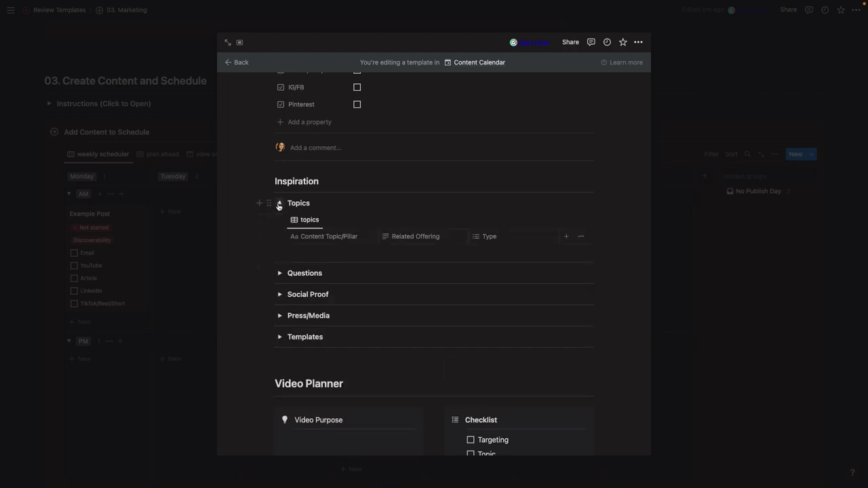
Collapse the Topics section, review the Video Planner sections, expand and collapse Thumbnail under Meta, and close the YouTube Template.
click(279, 204)
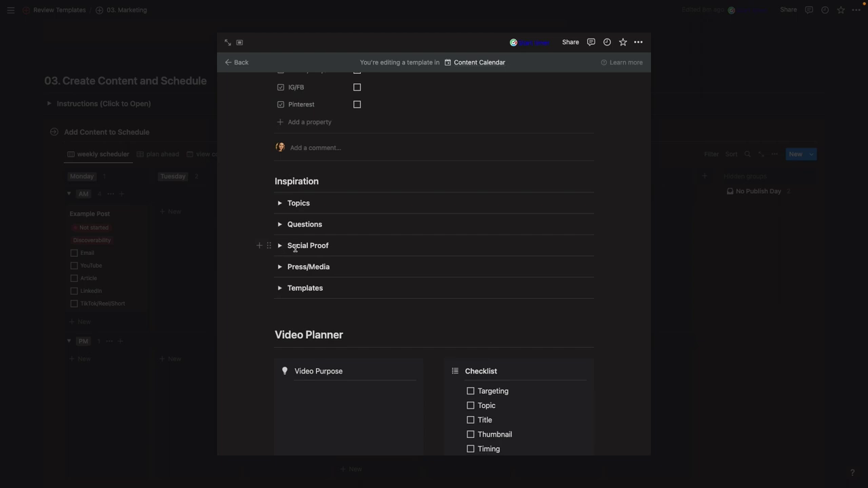
scroll(291, 299, down, 3)
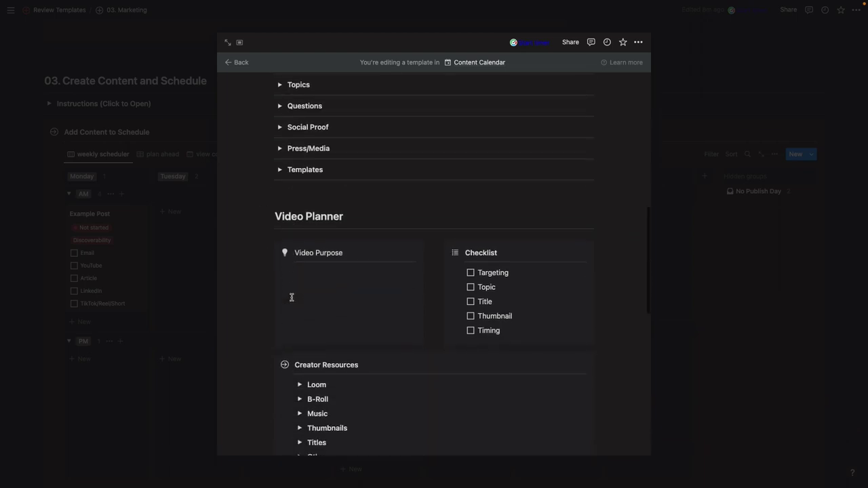
scroll(395, 217, down, 2)
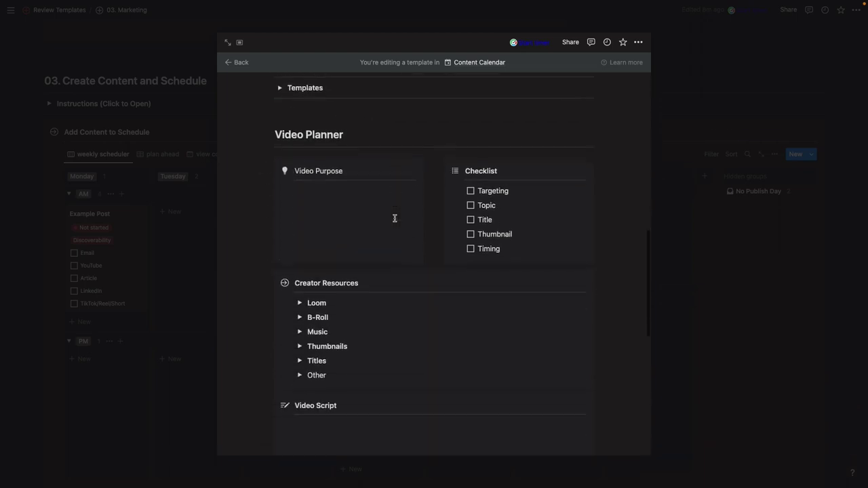
scroll(348, 370, down, 8)
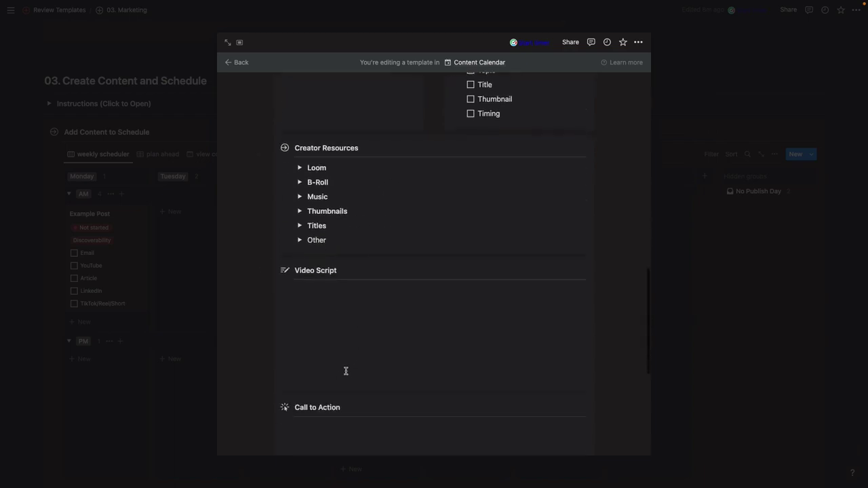
scroll(346, 371, down, 3)
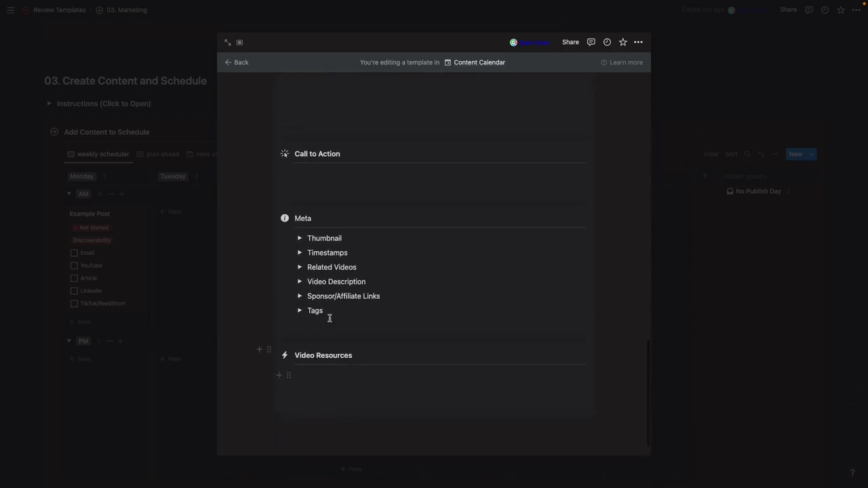
click(299, 238)
click(299, 238)
click(230, 62)
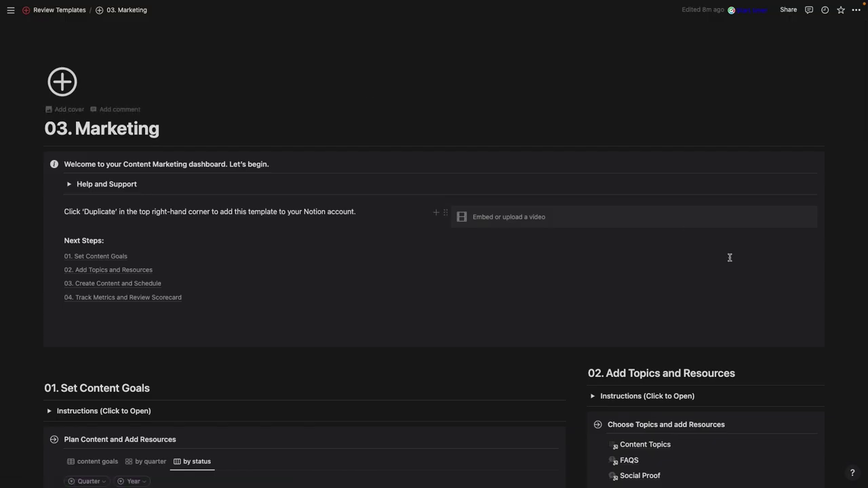
View the list of available Content Calendar templates in the Create Content and Schedule section.
scroll(692, 294, down, 10)
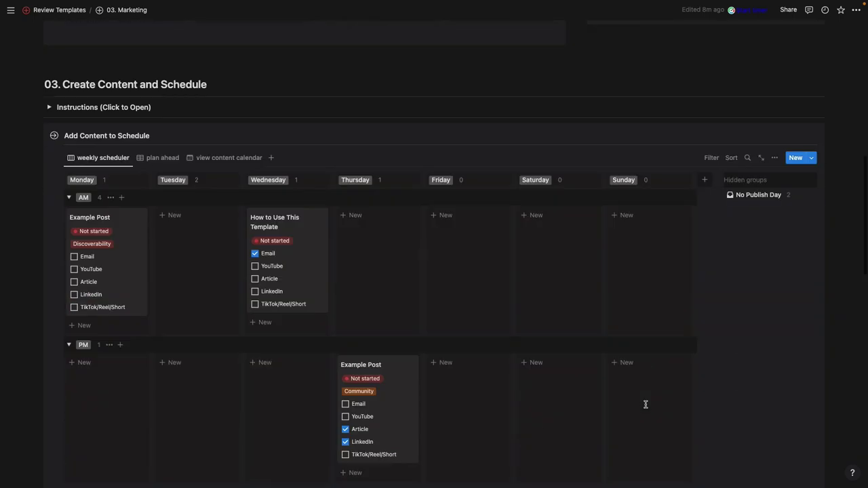
scroll(646, 404, up, 1)
click(812, 175)
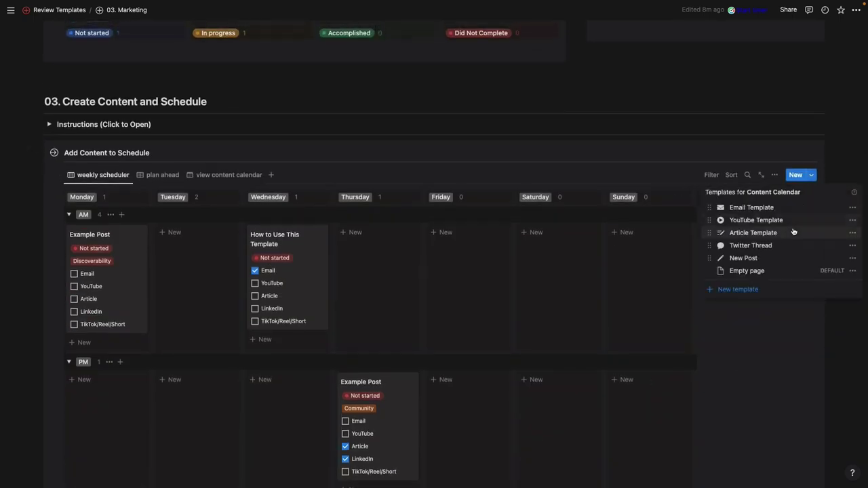
key(Escape)
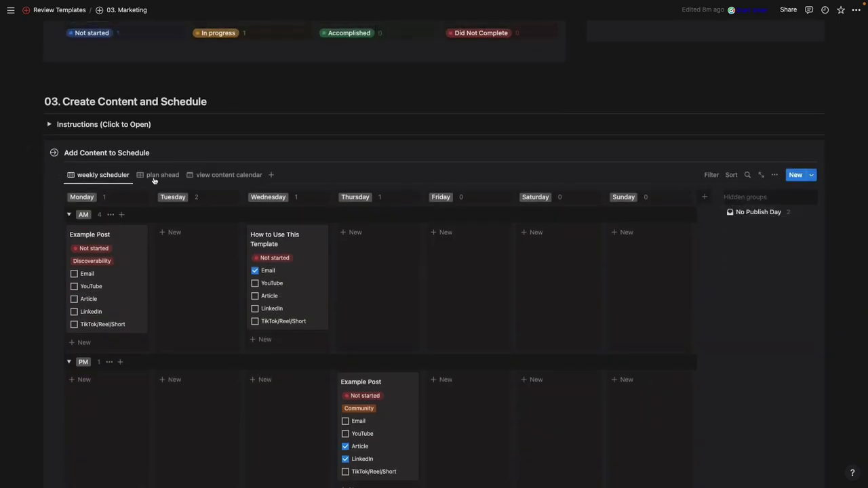
Switch the scheduler to the plan ahead view and delete the untitled row below the first Email Template.
click(158, 175)
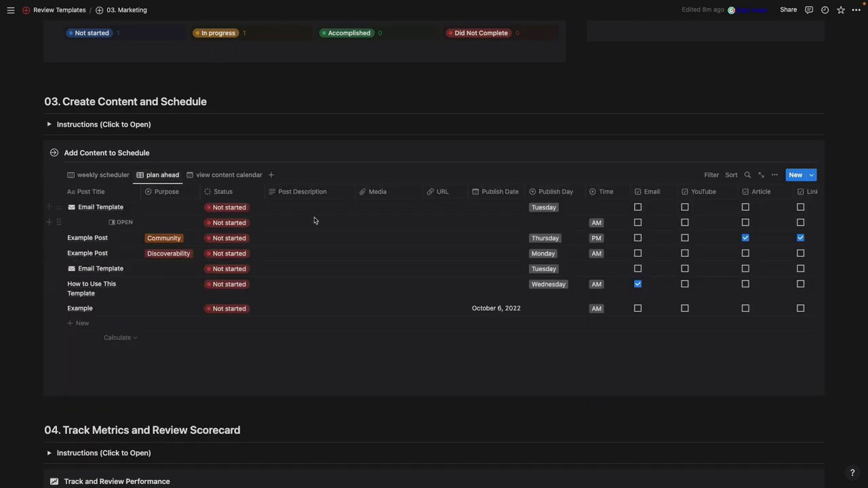
click(59, 223)
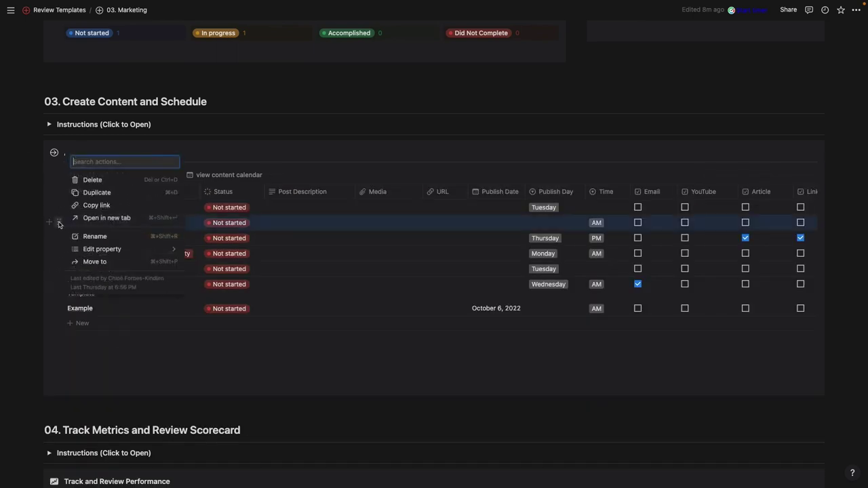
click(93, 180)
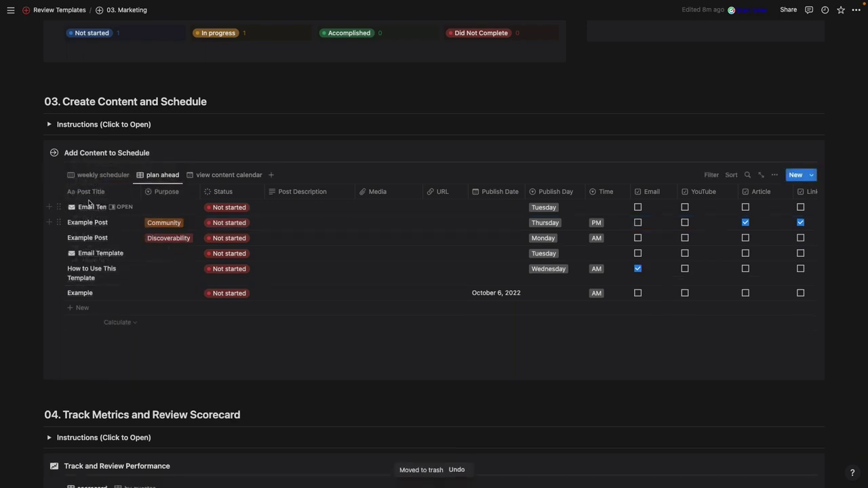
View the Purpose and Publish Day options of the first Email Template row and check the Status column.
click(167, 207)
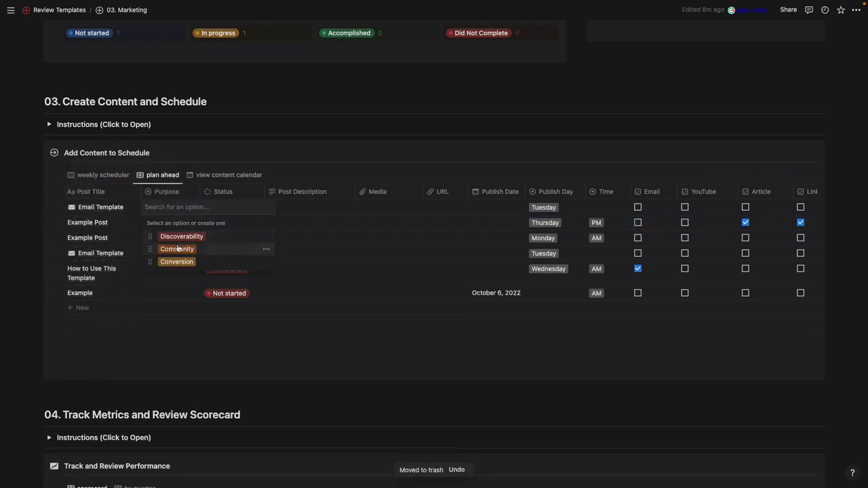
click(316, 249)
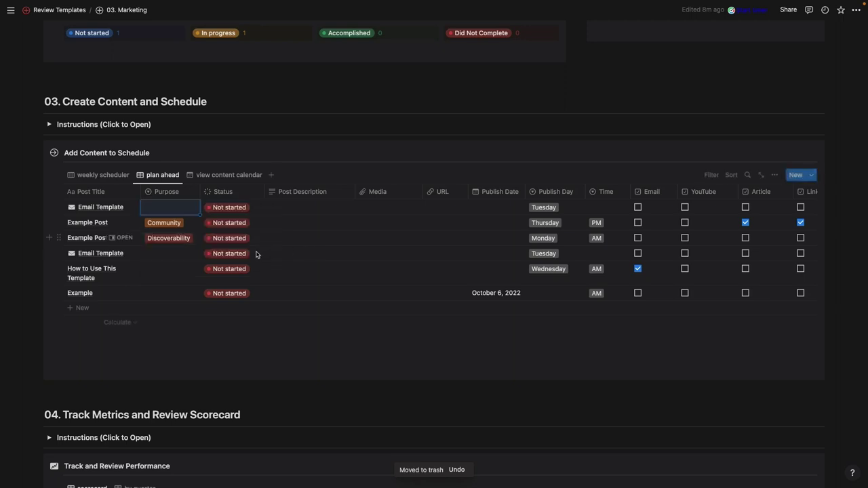
click(239, 254)
click(320, 237)
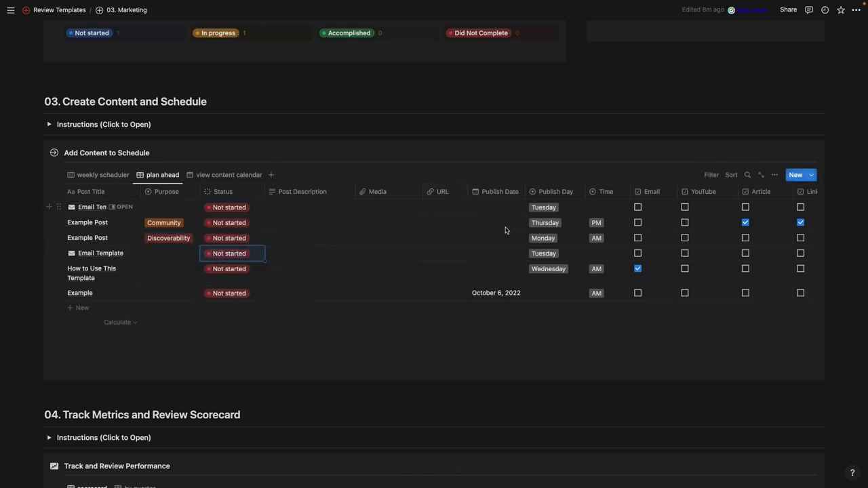
click(554, 210)
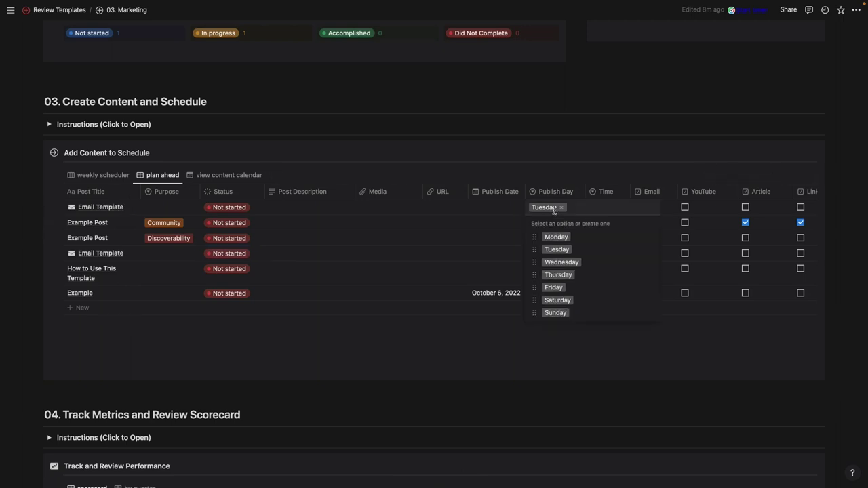
click(556, 176)
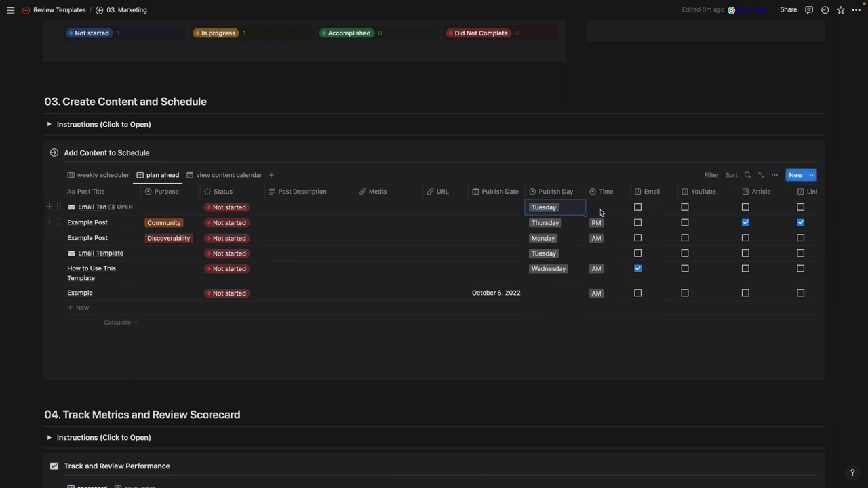
Try entering 9:00am as a new Time option for the first Email Template row.
click(605, 214)
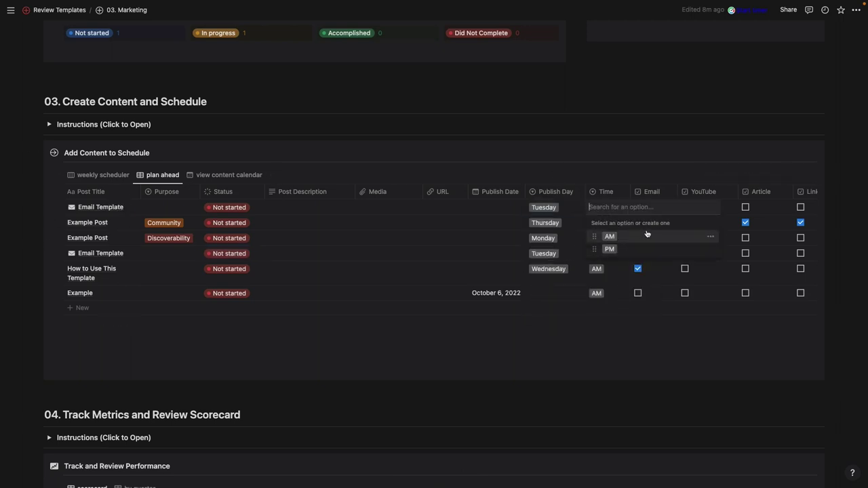
text(9:00am)
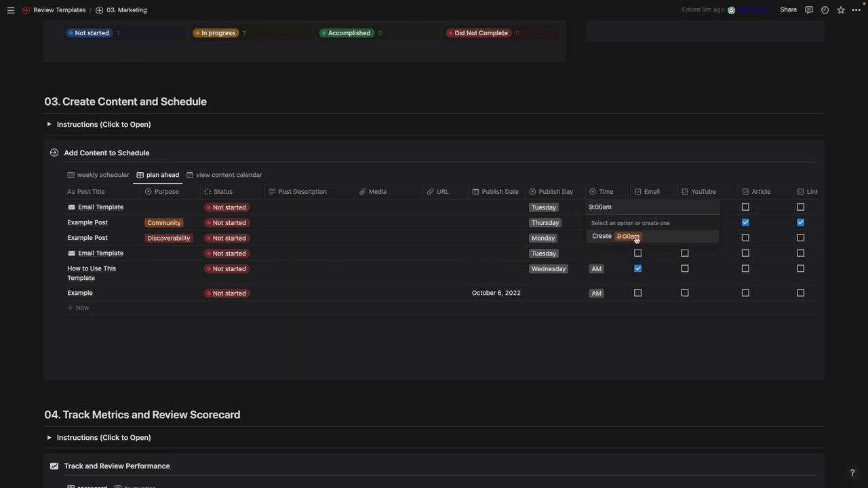
key(Escape)
View the name and color settings of the AM option in Monday's Example Post Time property.
click(602, 238)
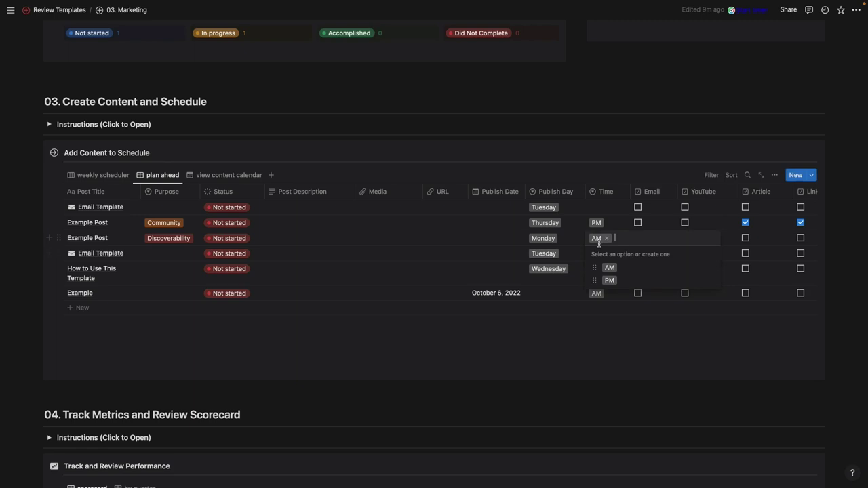
click(711, 270)
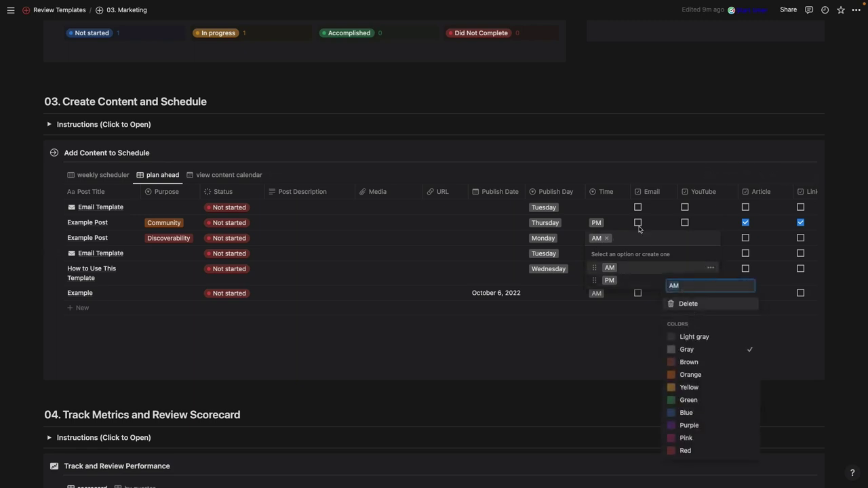
click(628, 175)
key(Escape)
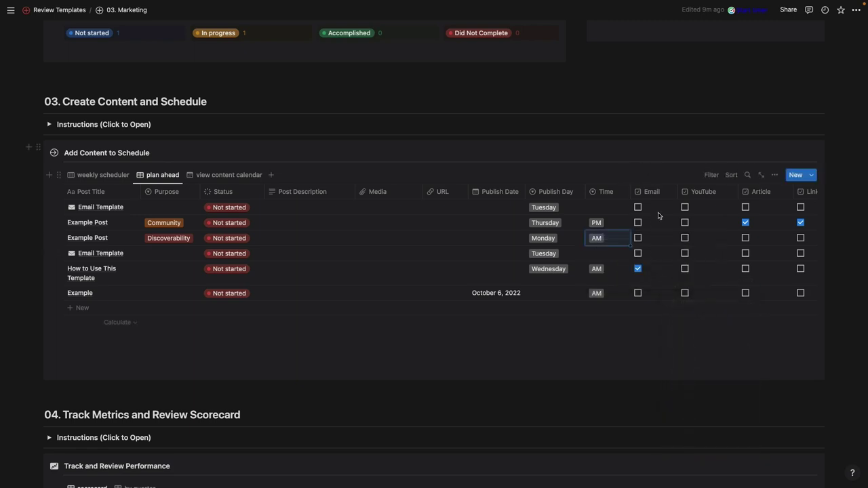
Examine the channel checkbox columns in the plan ahead table and view the Email column's property options.
scroll(651, 253, right, 2)
scroll(651, 254, right, 4)
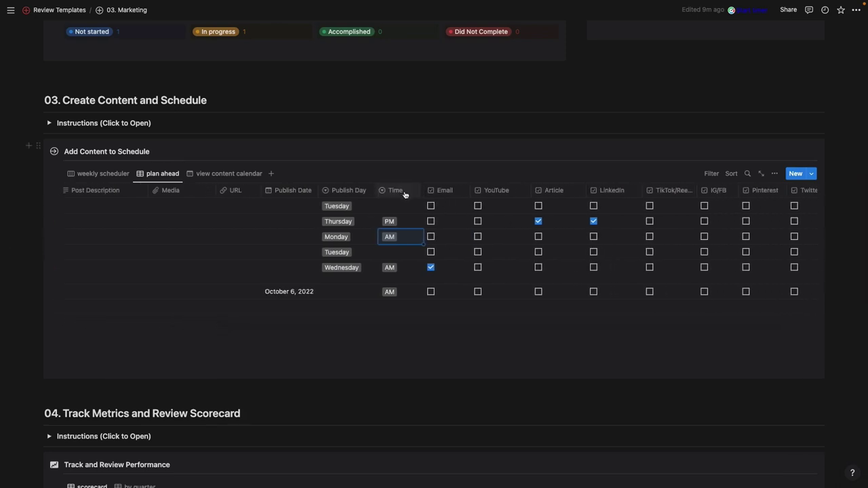
click(447, 191)
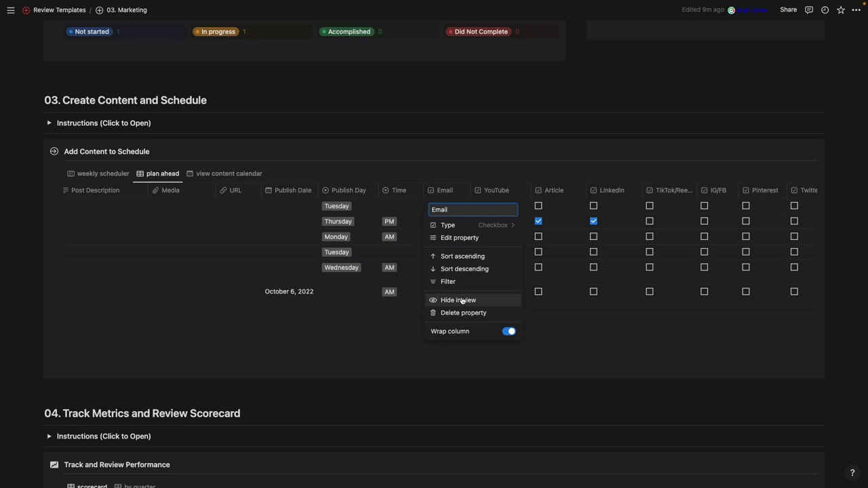
click(506, 177)
scroll(547, 237, right, 2)
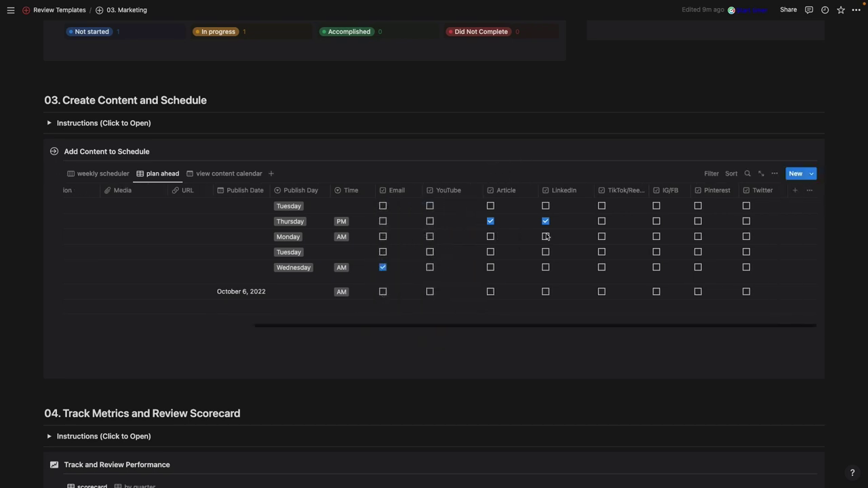
Add a Checkbox property to the Content Calendar and delete it again.
click(795, 190)
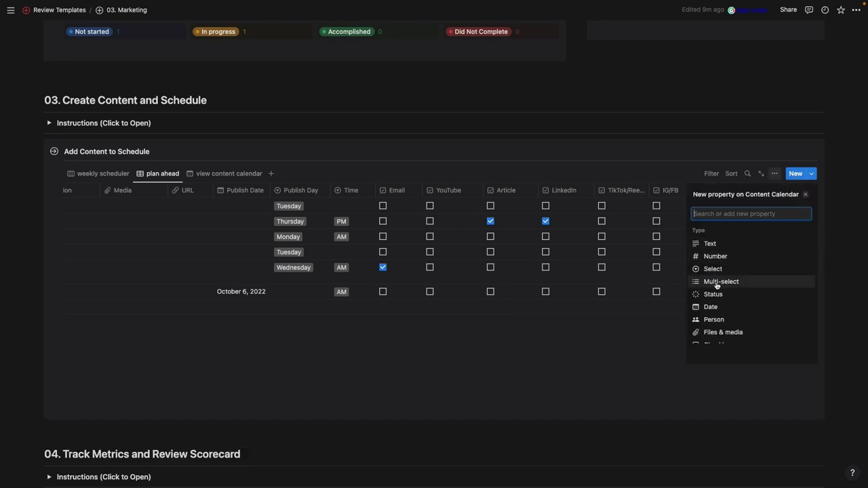
text(che)
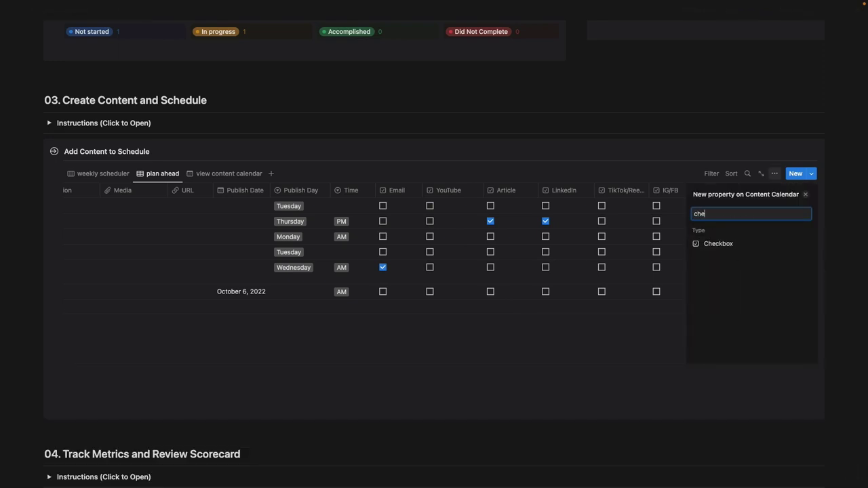
click(719, 243)
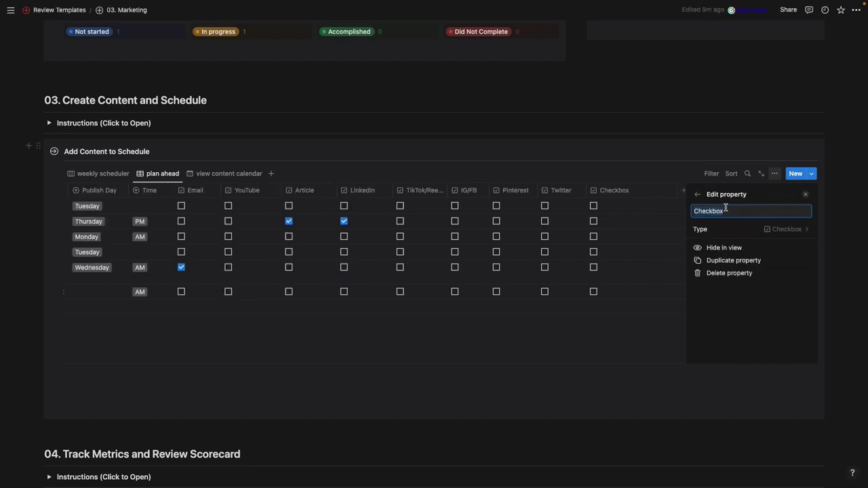
click(717, 275)
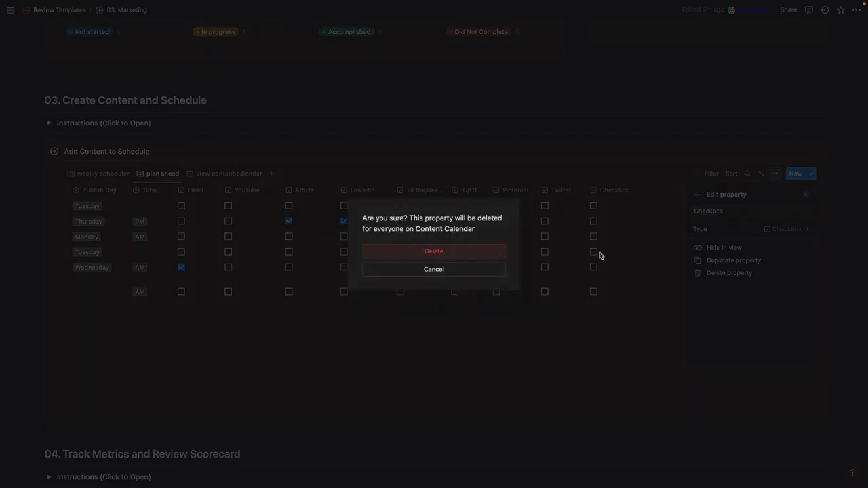
click(496, 252)
Show the view content calendar view and its view options, and return to the weekly scheduler.
click(223, 174)
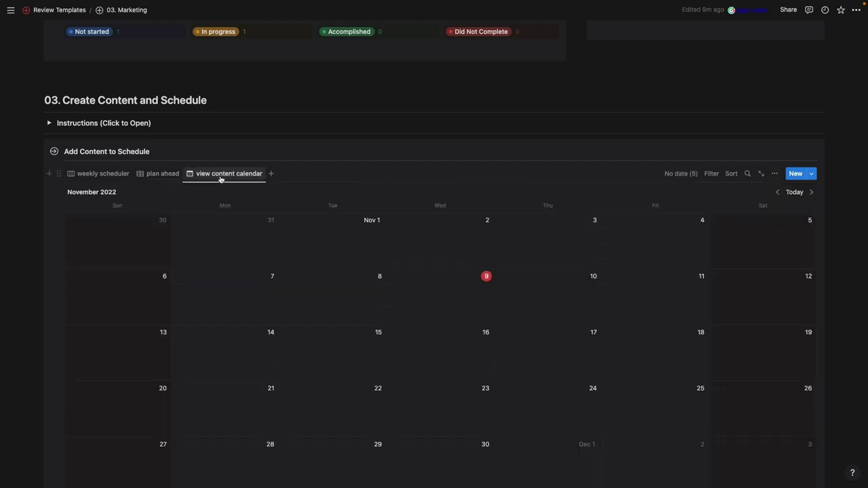
click(775, 174)
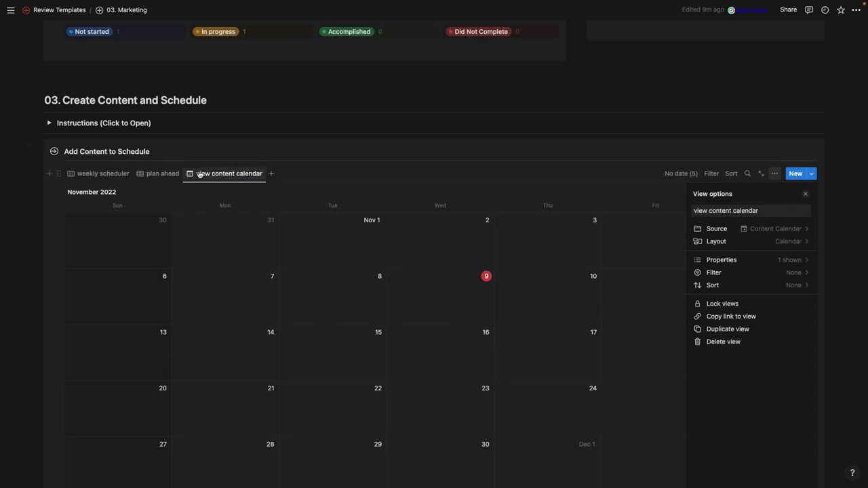
click(106, 174)
Review the dashboard from the content goals section to the scorecard table under Track Metrics and Review Scorecard.
scroll(141, 220, up, 15)
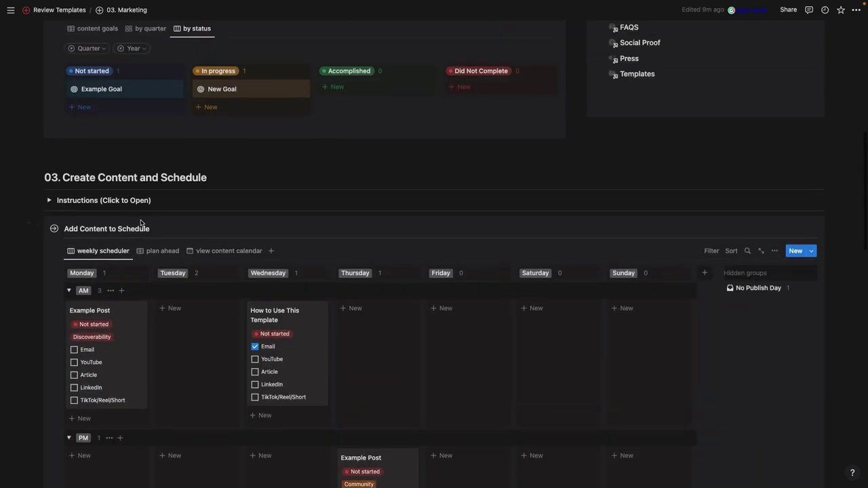
scroll(141, 220, down, 5)
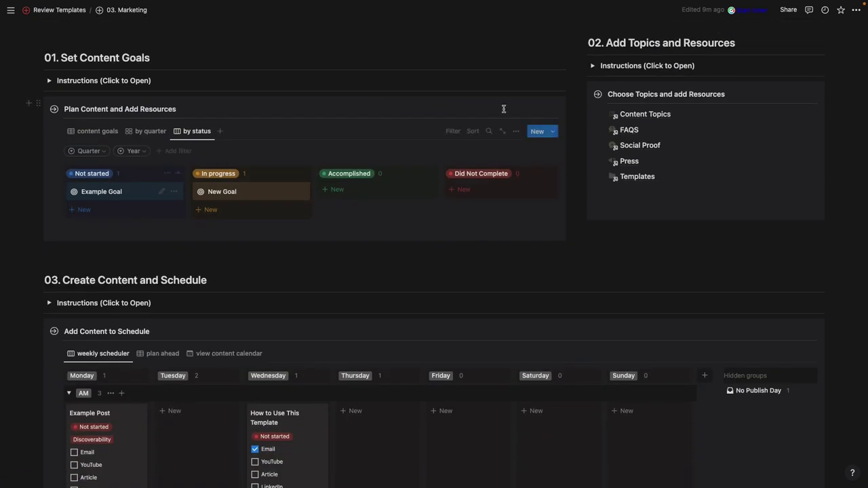
scroll(240, 355, down, 5)
scroll(240, 356, down, 5)
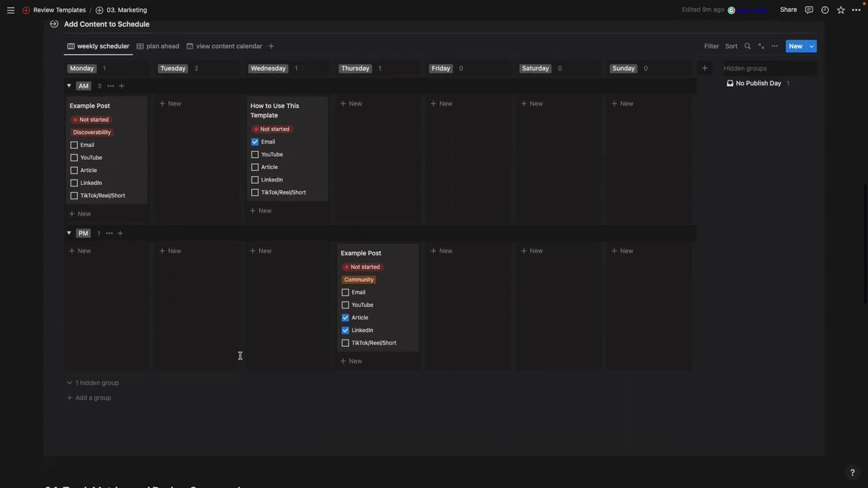
scroll(240, 358, down, 2)
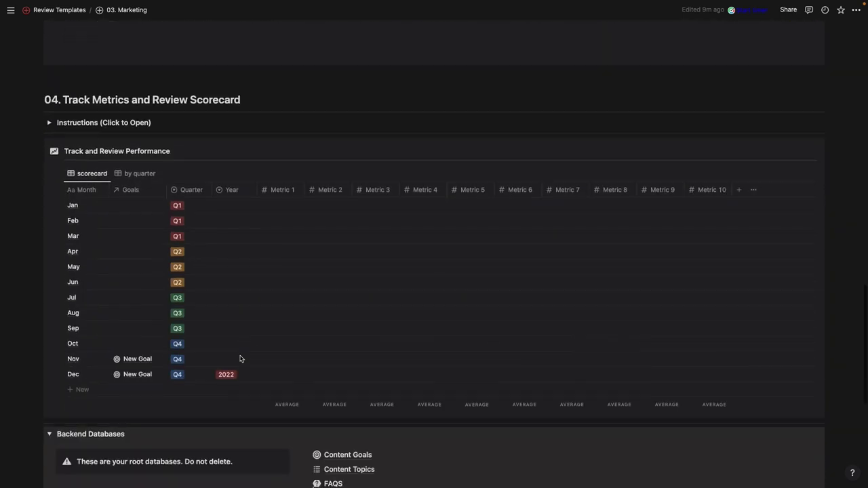
Try adding a year after Jan in the scorecard's Month column and discard the edit.
scroll(240, 359, up, 1)
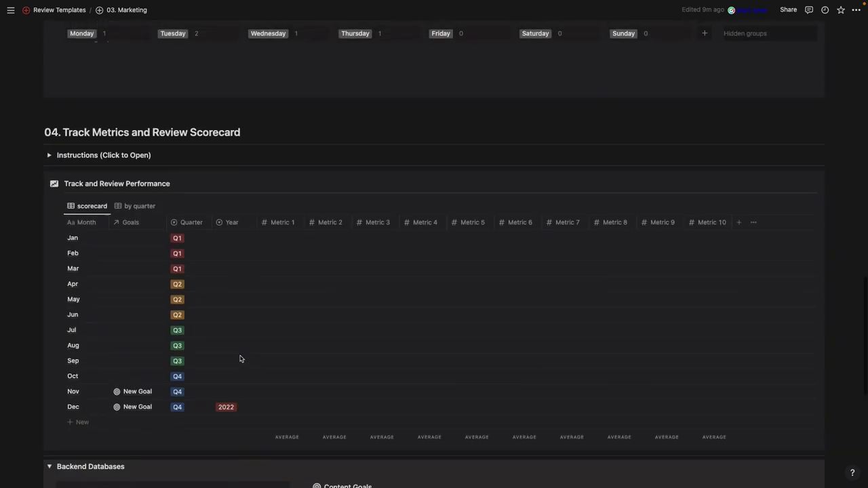
click(71, 242)
text(202)
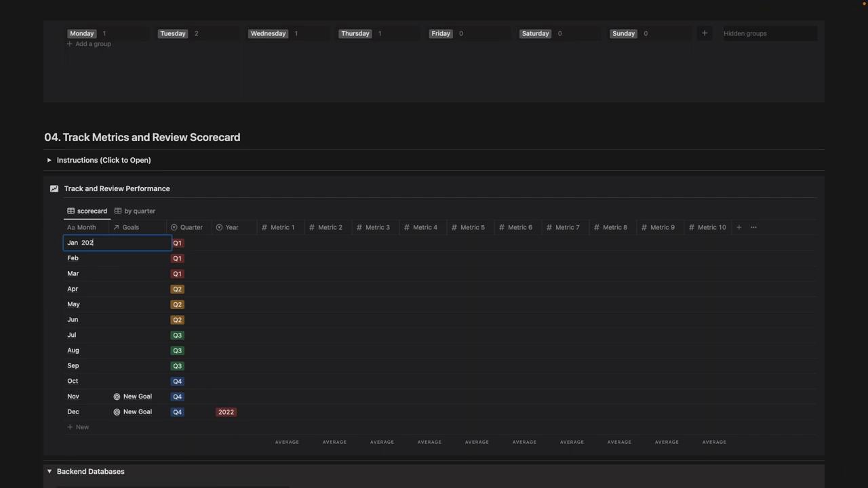
key(Escape)
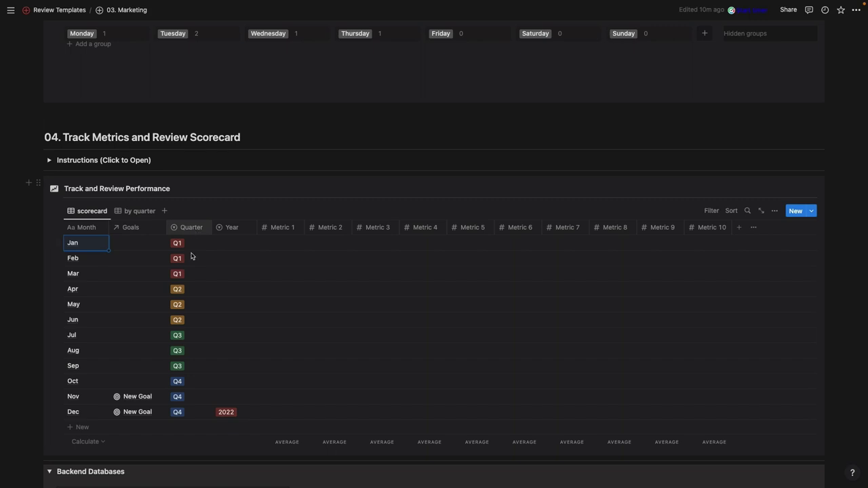
View the goals available for linking to the Jan row and compare them with the content goals table.
click(143, 247)
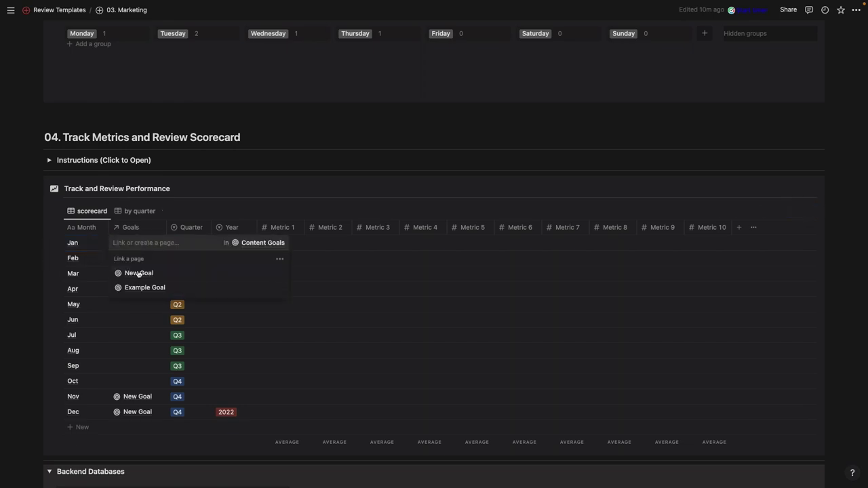
key(Escape)
scroll(224, 179, up, 15)
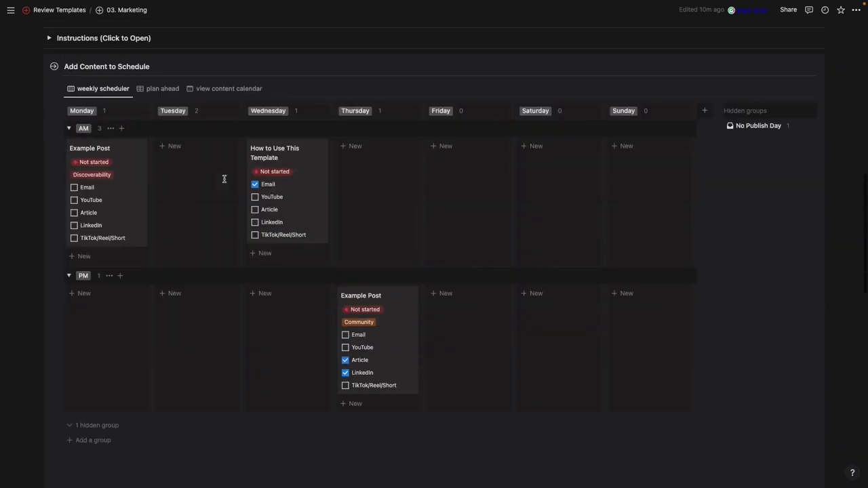
click(92, 198)
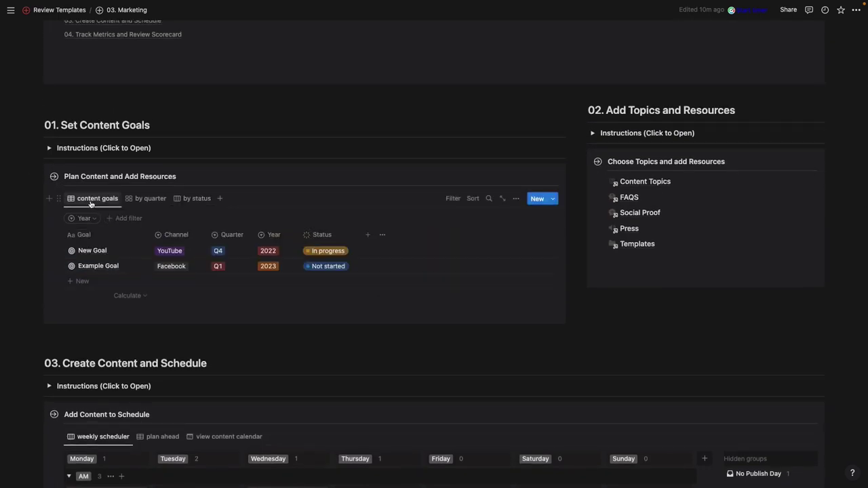
scroll(283, 251, down, 6)
scroll(283, 255, down, 5)
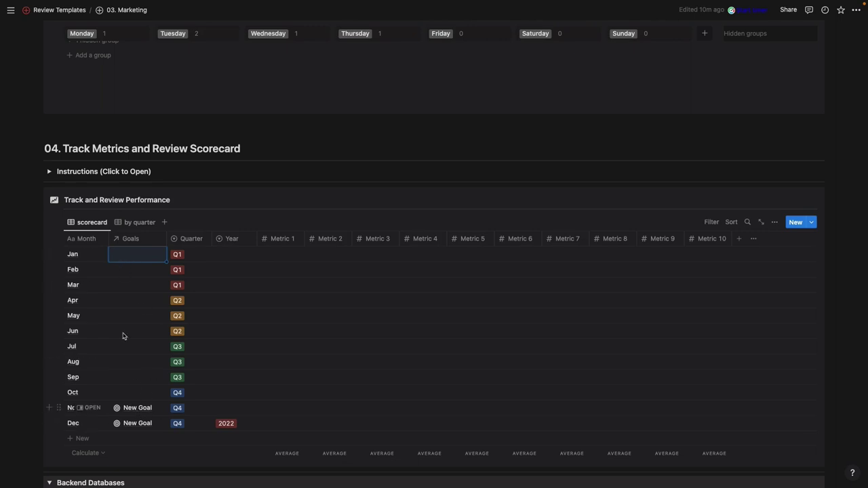
Link Example Goal to the Jan row in the scorecard's Goals column.
click(133, 256)
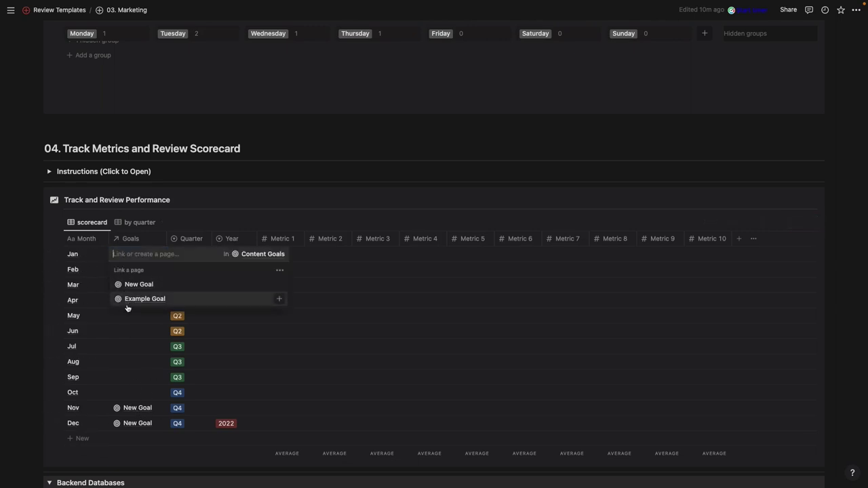
click(133, 302)
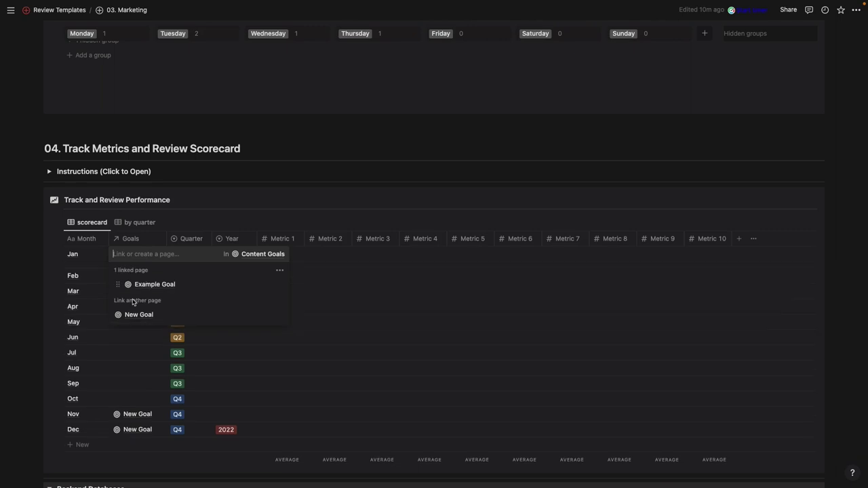
click(256, 210)
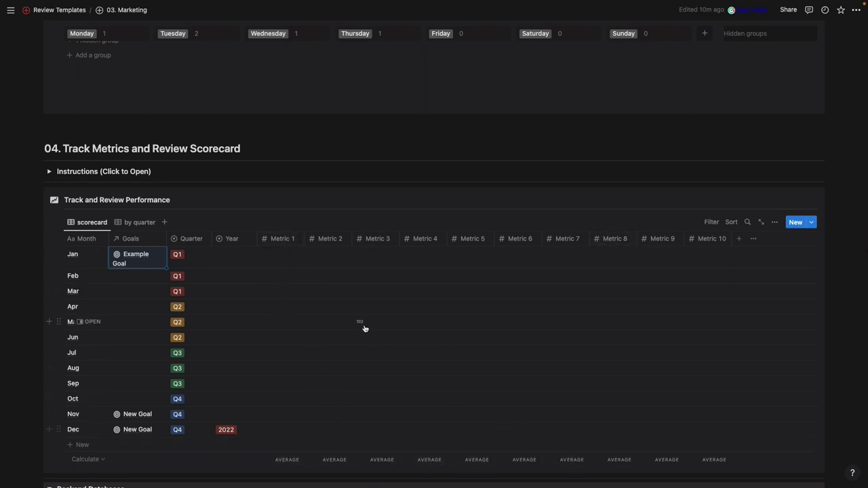
Try Followers as the name of the first metric property and restore the name Metric 1.
click(283, 241)
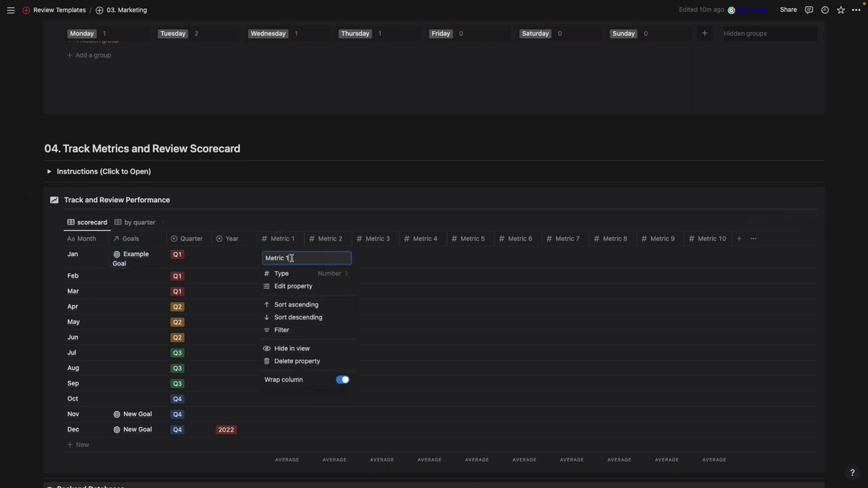
triple_click(292, 257)
text(Followers)
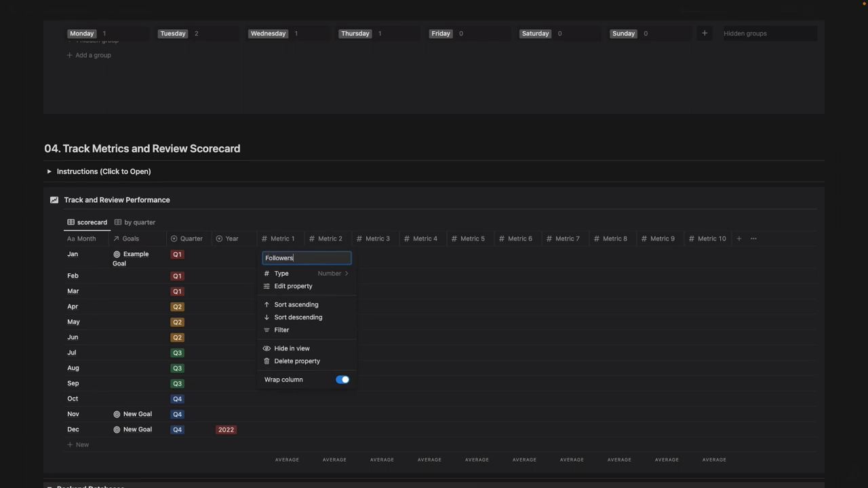
key(BackSpace)
key(BackSpace)
key(BackSpace)
key(BackSpace)
key(BackSpace)
key(BackSpace)
click(293, 223)
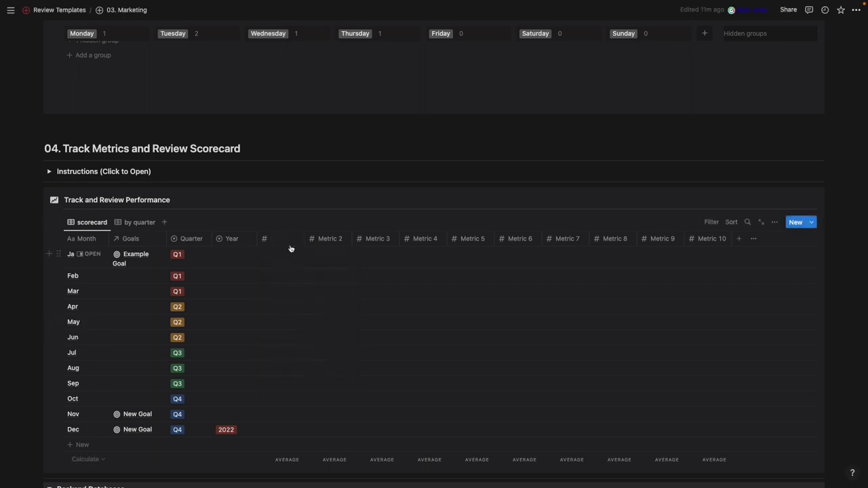
click(290, 241)
text(Met)
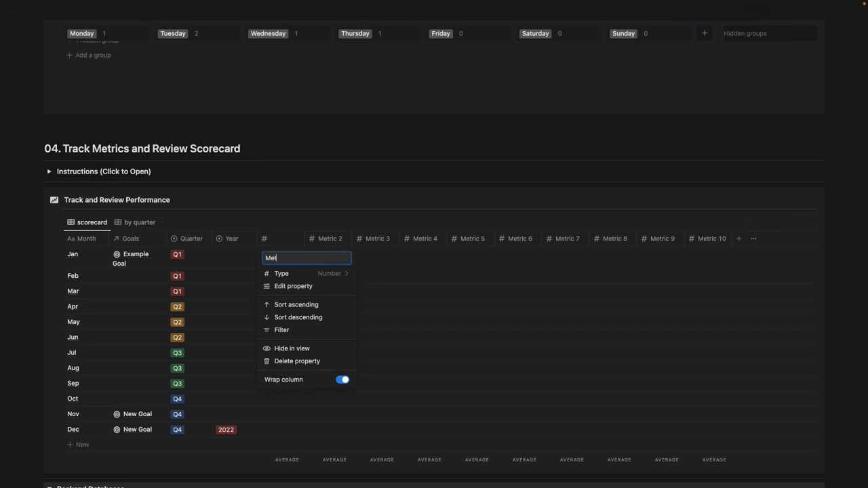
text(ric 1)
View the property types and number formats available for Metric 1 without changing them.
click(337, 274)
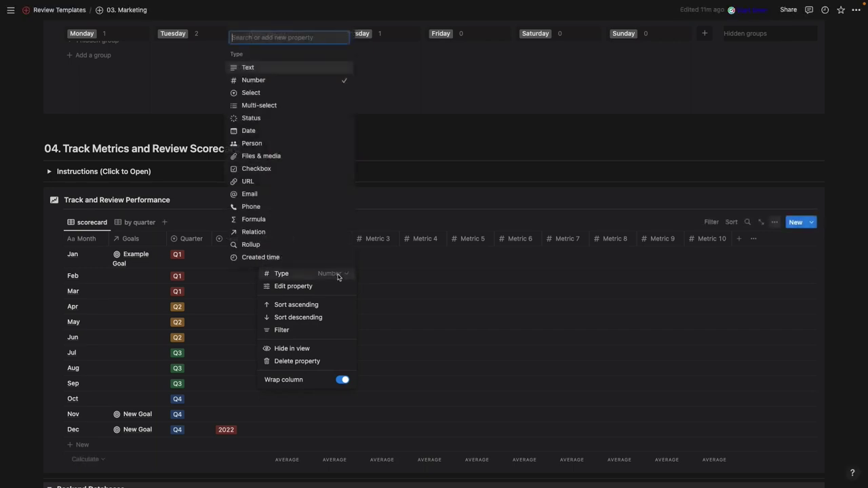
click(418, 174)
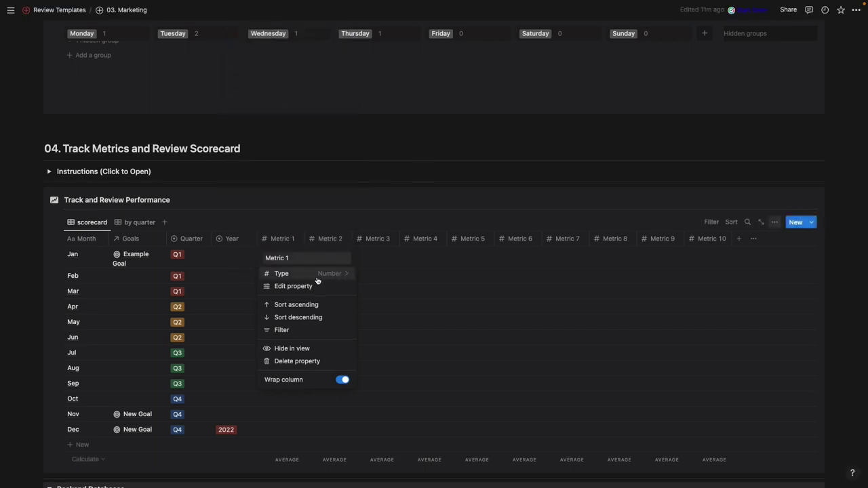
scroll(316, 281, down, 3)
click(294, 286)
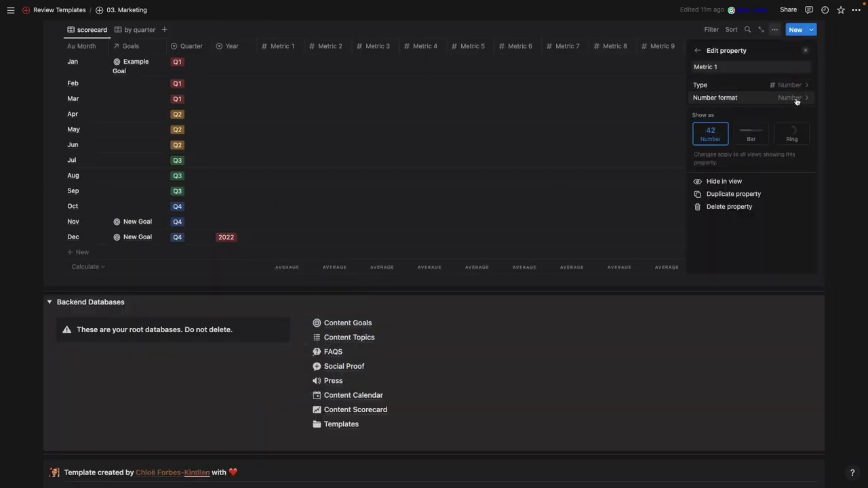
click(793, 98)
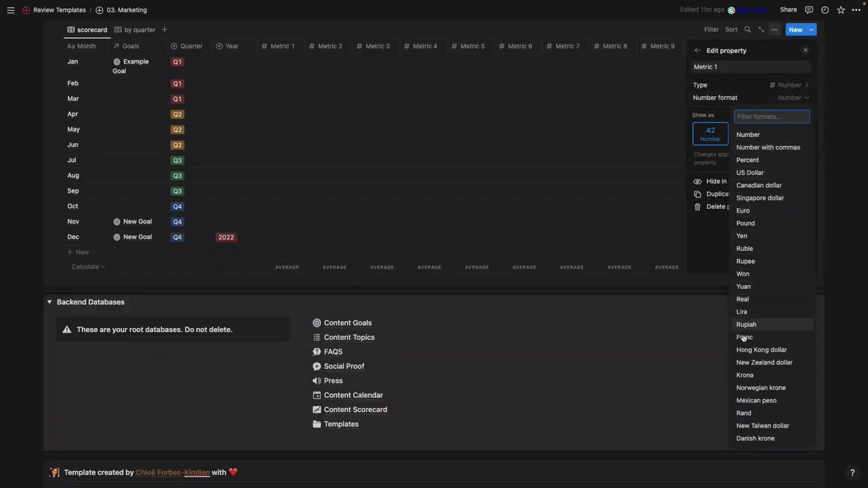
click(325, 34)
click(325, 31)
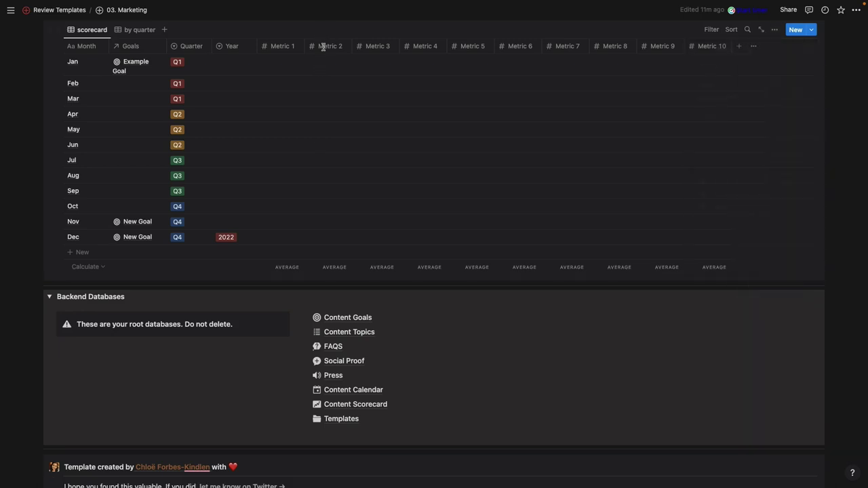
Show the calculation options in the scorecard's footer and the property options of Metric 1.
click(293, 269)
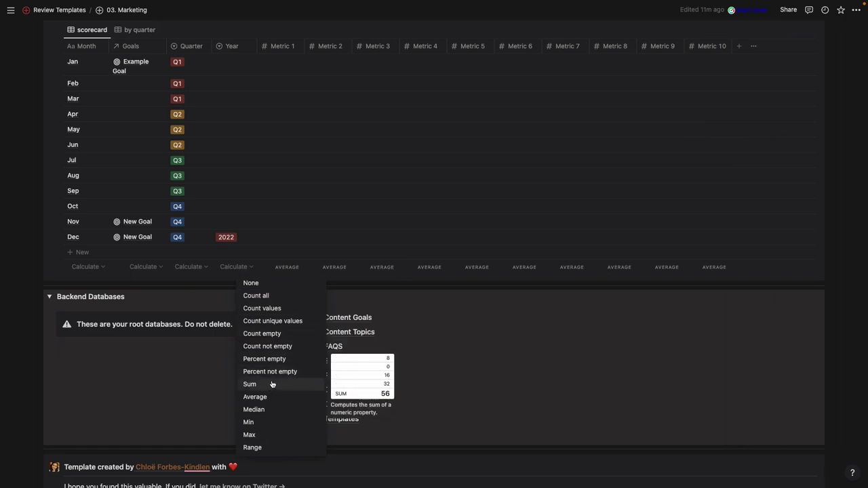
click(472, 120)
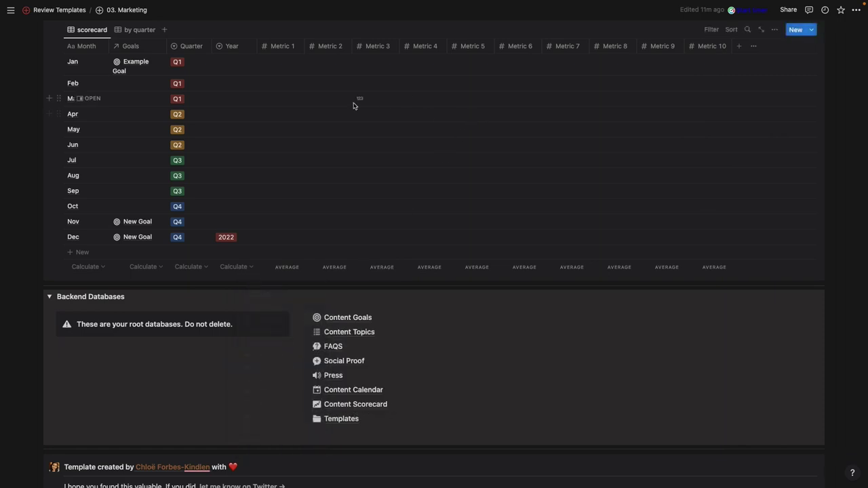
scroll(353, 106, up, 2)
click(288, 122)
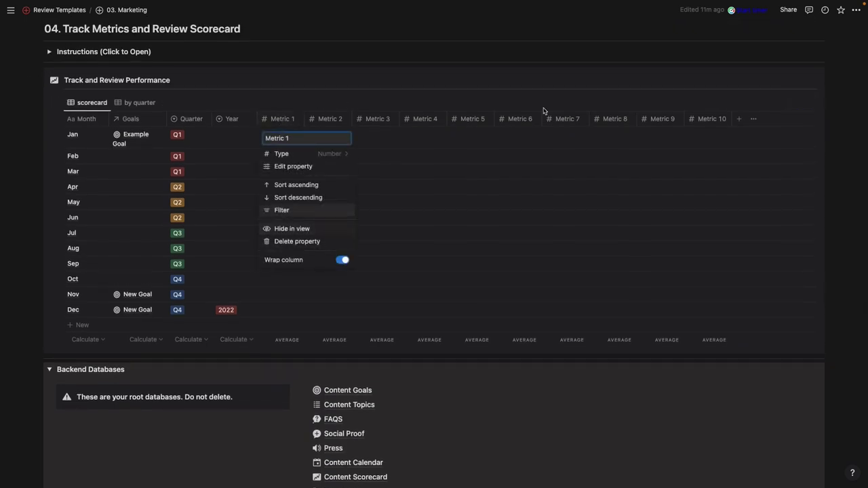
Show the property types that can be added to the scorecard and close the list without adding one.
click(738, 120)
click(738, 120)
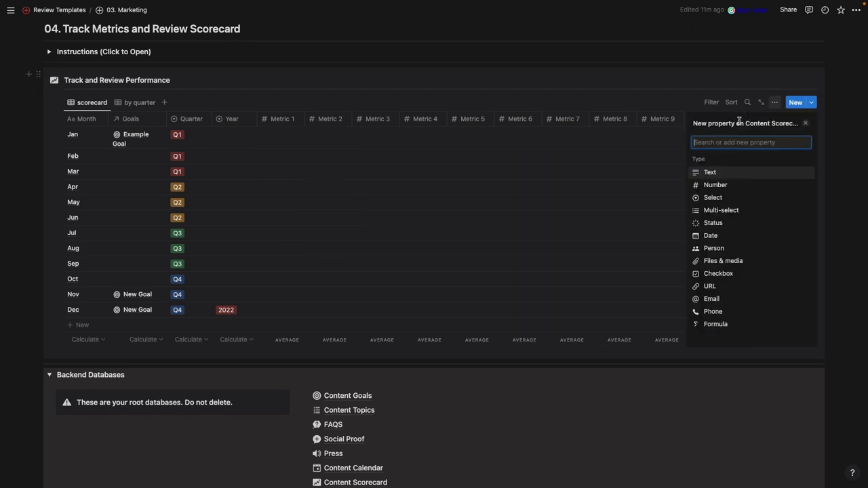
key(Escape)
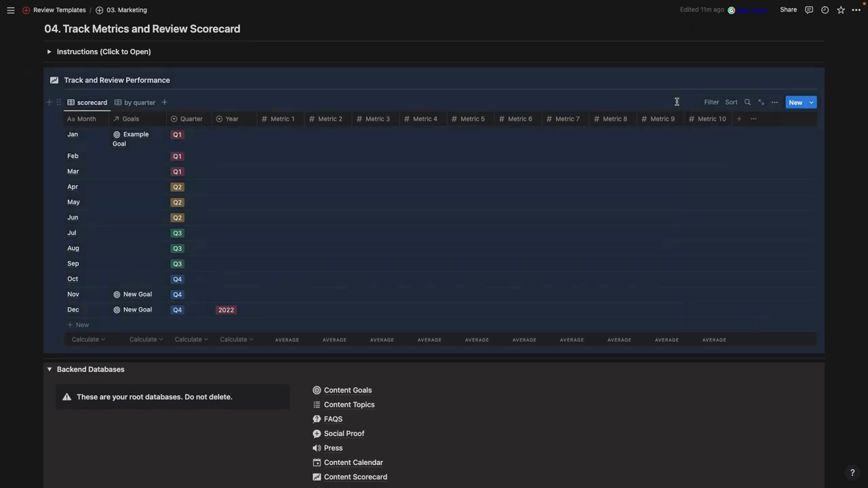
Switch the performance table to the by quarter view and inspect its grouping settings.
scroll(671, 222, down, 1)
scroll(140, 140, up, 2)
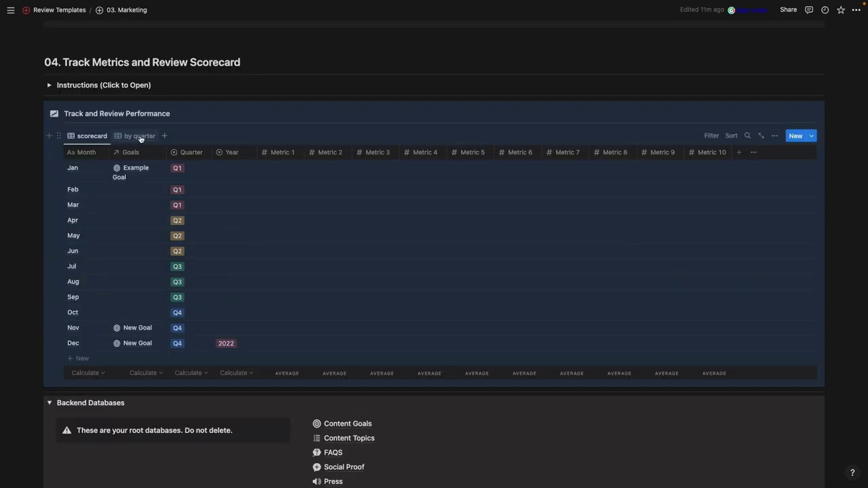
click(141, 137)
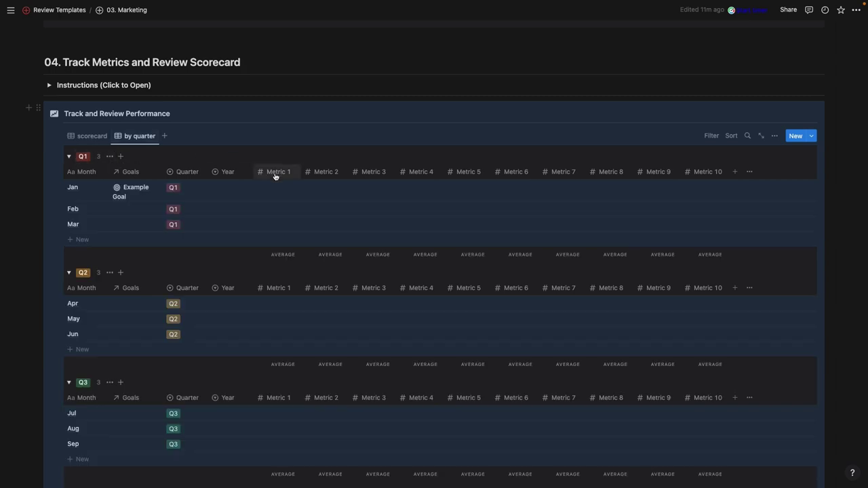
click(775, 136)
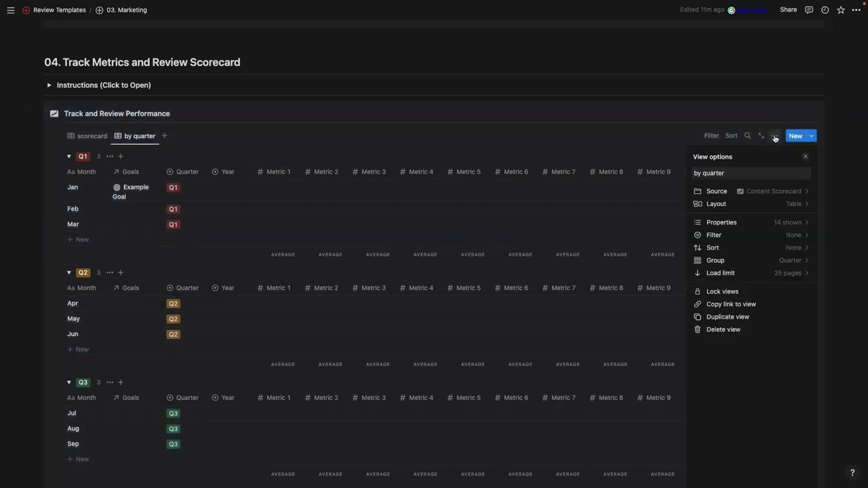
click(779, 264)
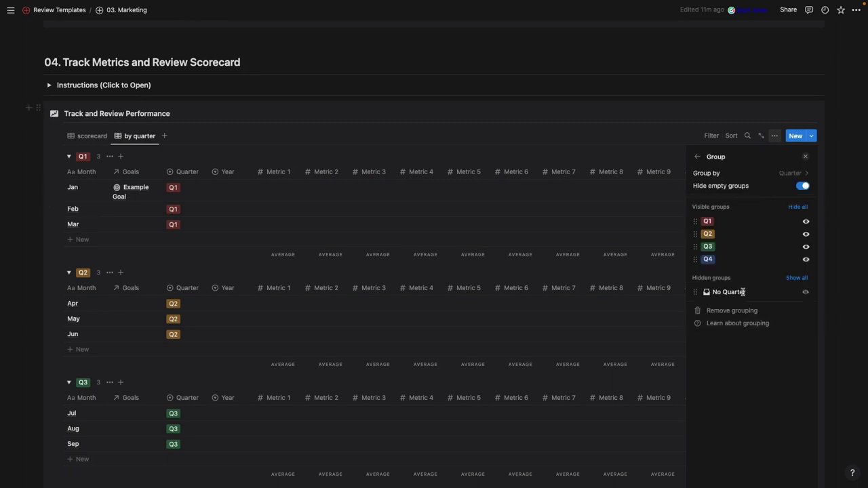
key(Escape)
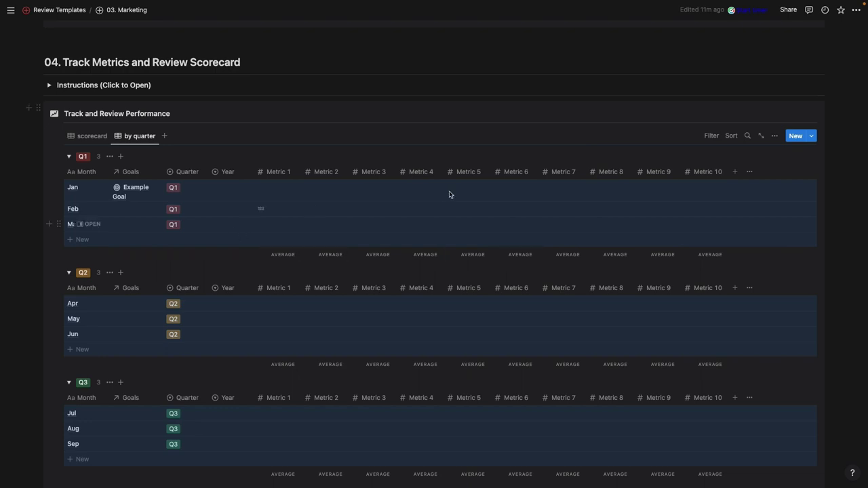
Add a Year filter to the by quarter view without selecting a year.
click(711, 137)
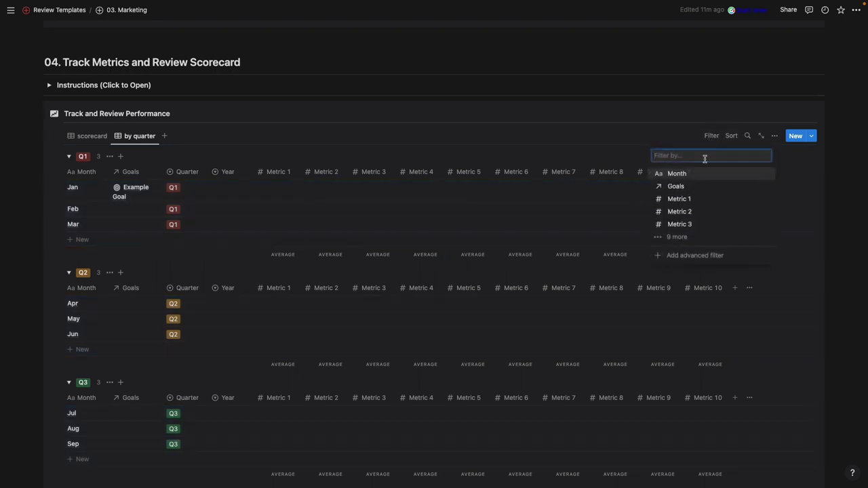
text(year)
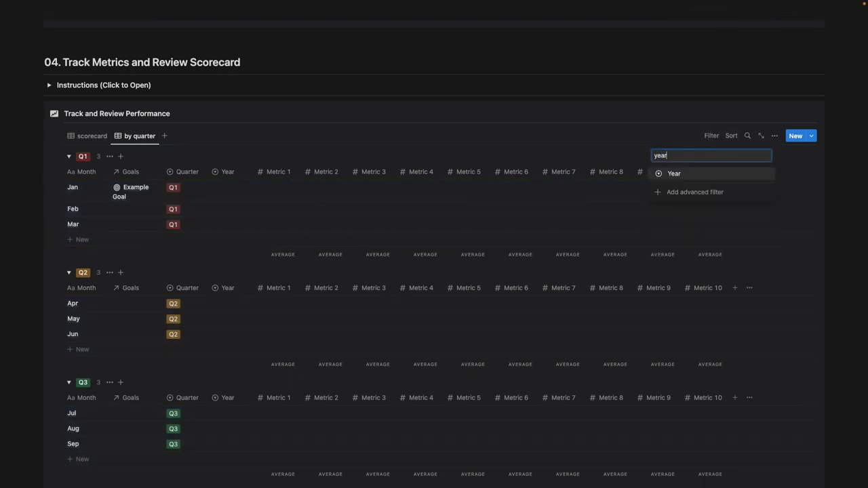
click(696, 175)
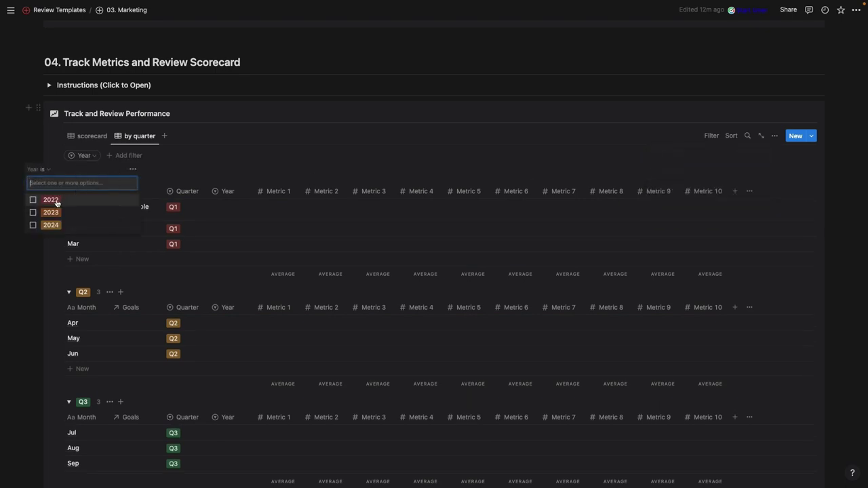
click(244, 166)
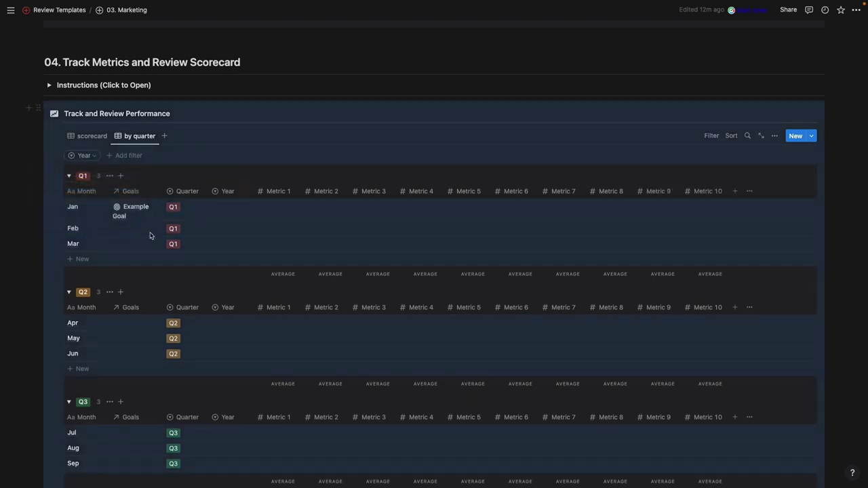
click(214, 151)
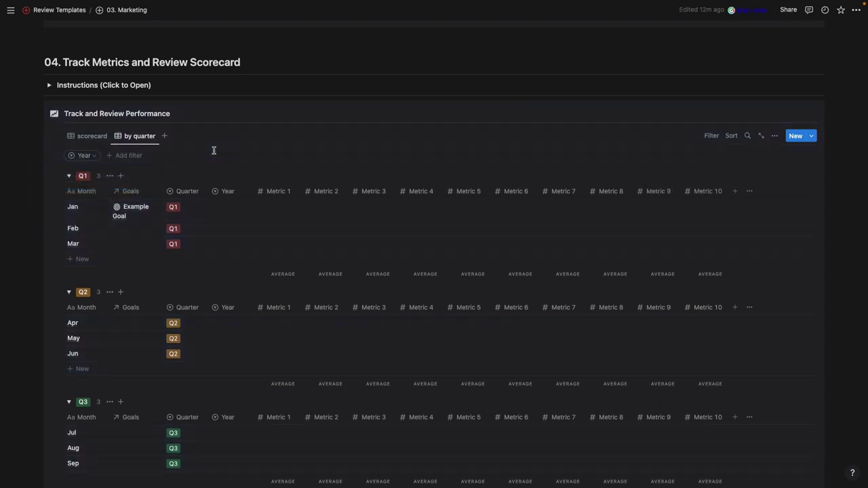
Collapse the Q1, Q2, Q3 and Q4 groups and the Backend Databases section.
click(68, 176)
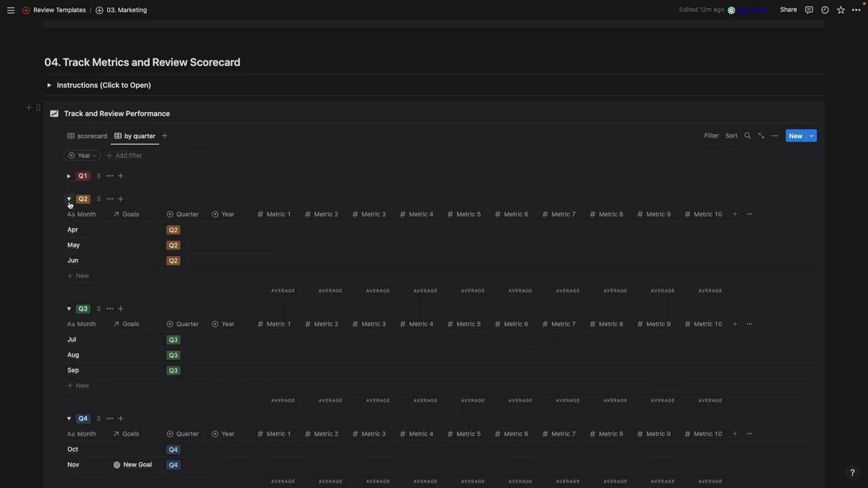
click(69, 199)
click(69, 222)
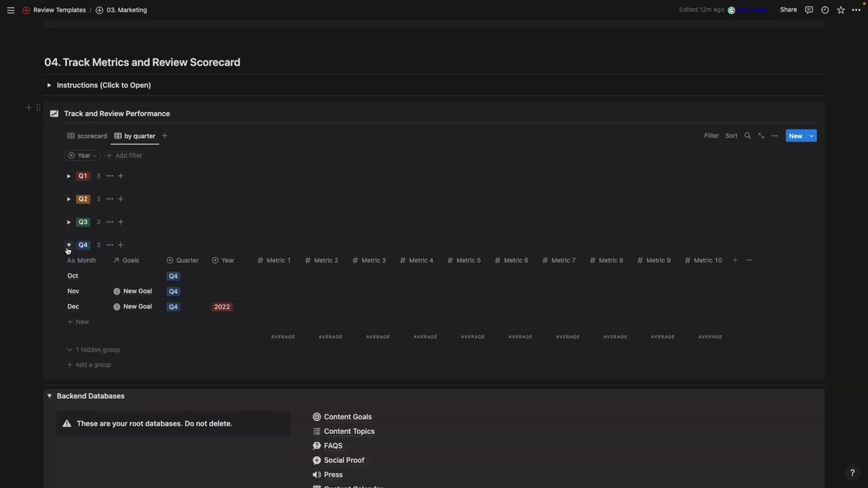
click(68, 245)
scroll(67, 249, down, 3)
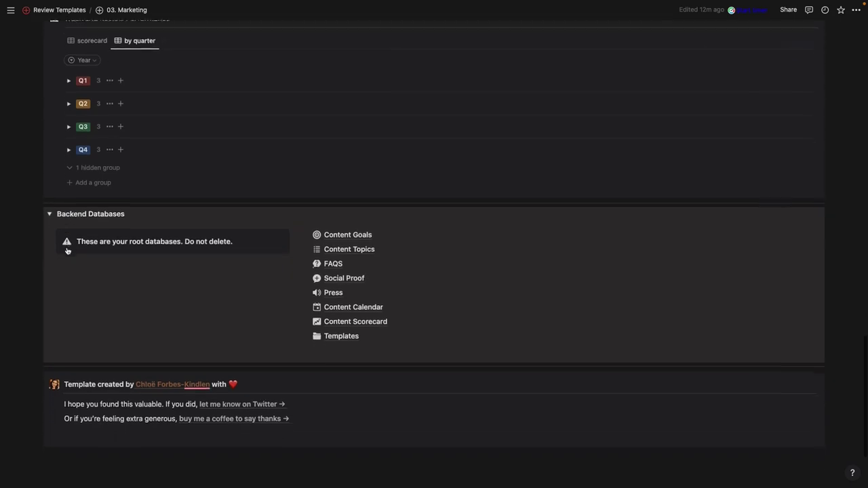
click(53, 222)
Return the performance table to the scorecard view and go back to the start of the Marketing page.
scroll(54, 223, up, 5)
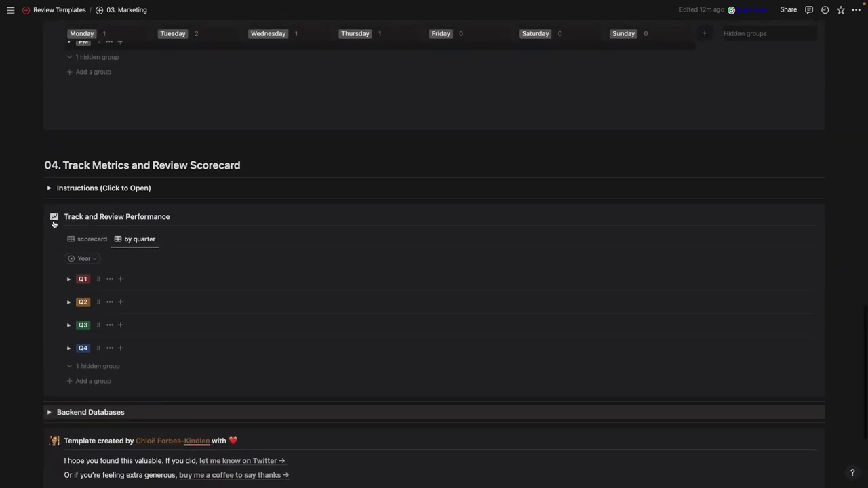
click(89, 241)
scroll(87, 248, up, 10)
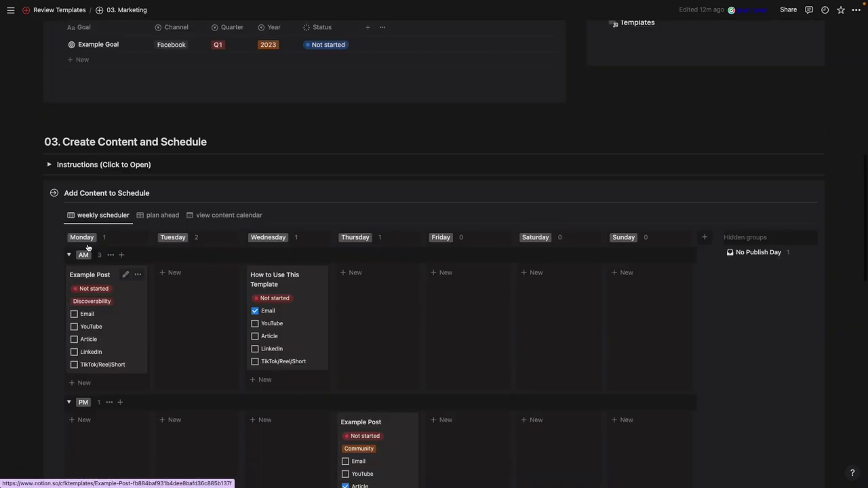
scroll(88, 248, up, 10)
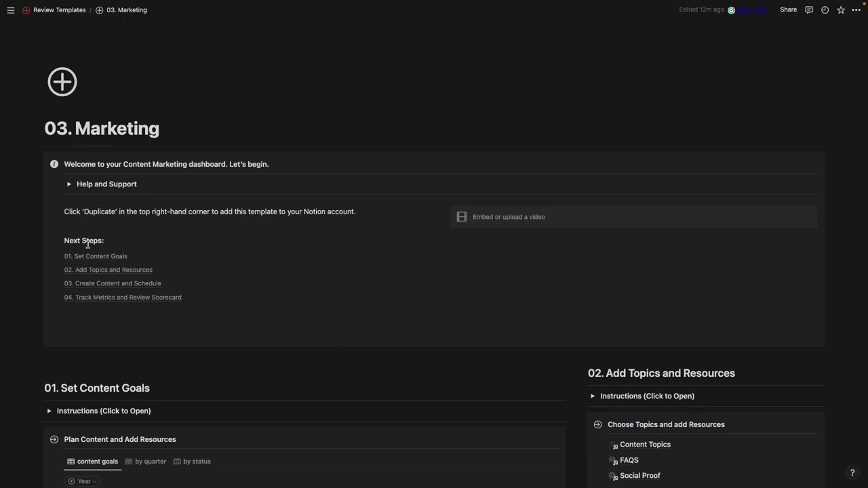